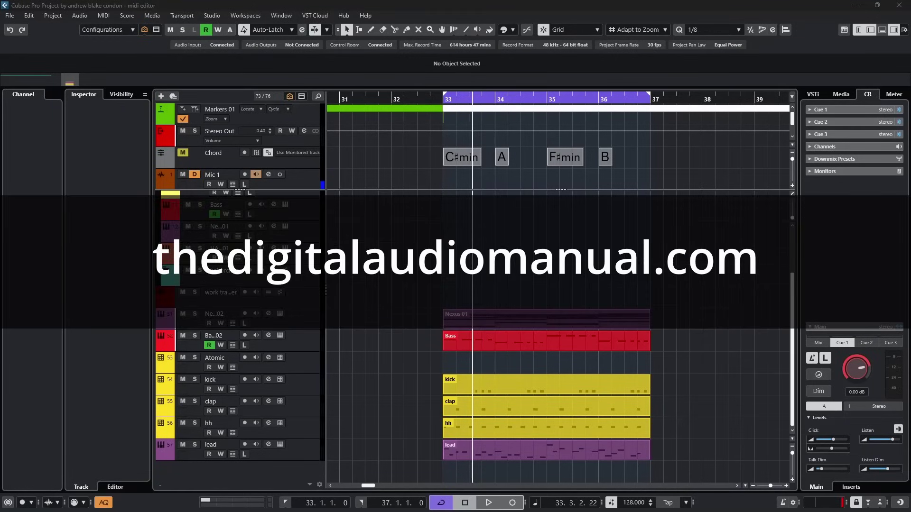
Select the lead track and its MIDI part in the project window, then open the MIDI menu.
left_click(875, 279)
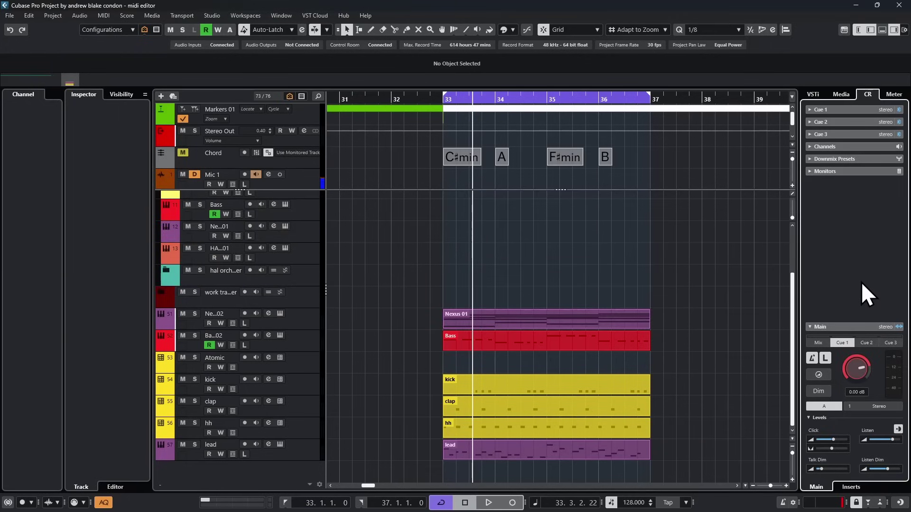
left_click(486, 465)
left_click(541, 456)
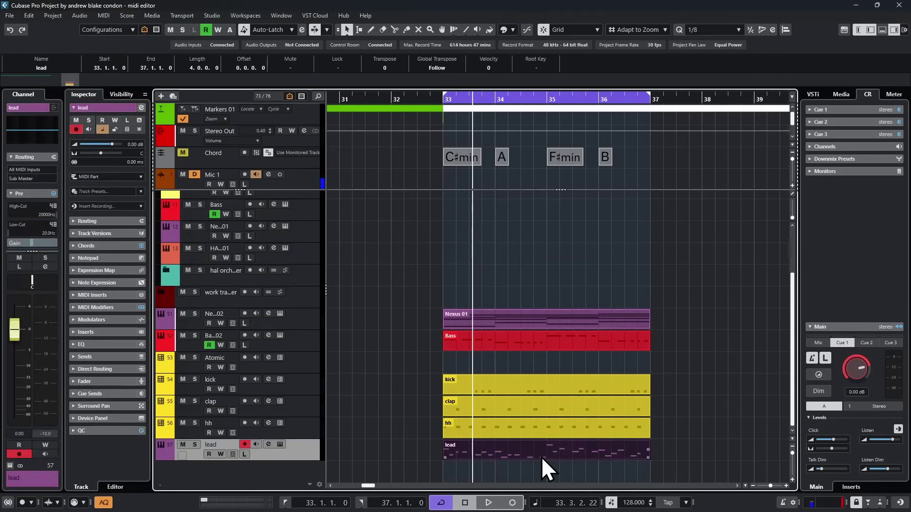
left_click(104, 15)
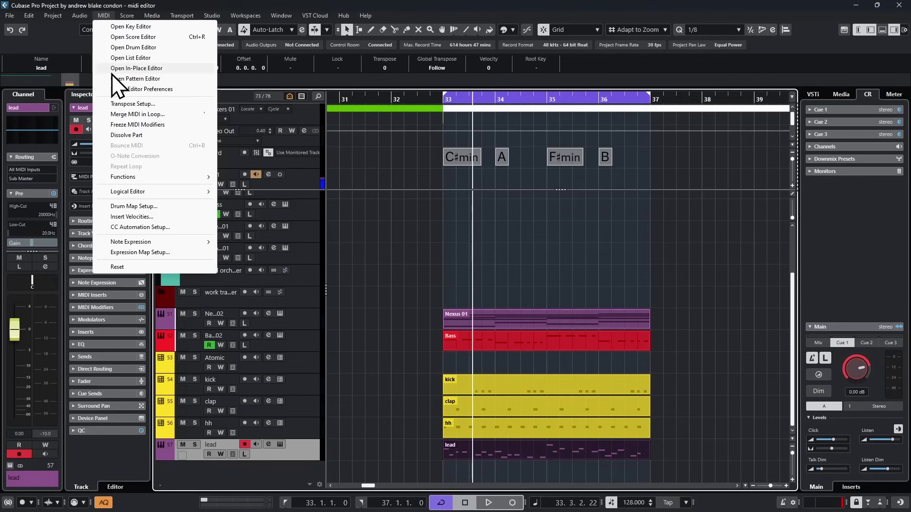
Open the lead part in the Key Editor, enlarge the controller lane, and reset the toolbar to defaults.
left_click(120, 28)
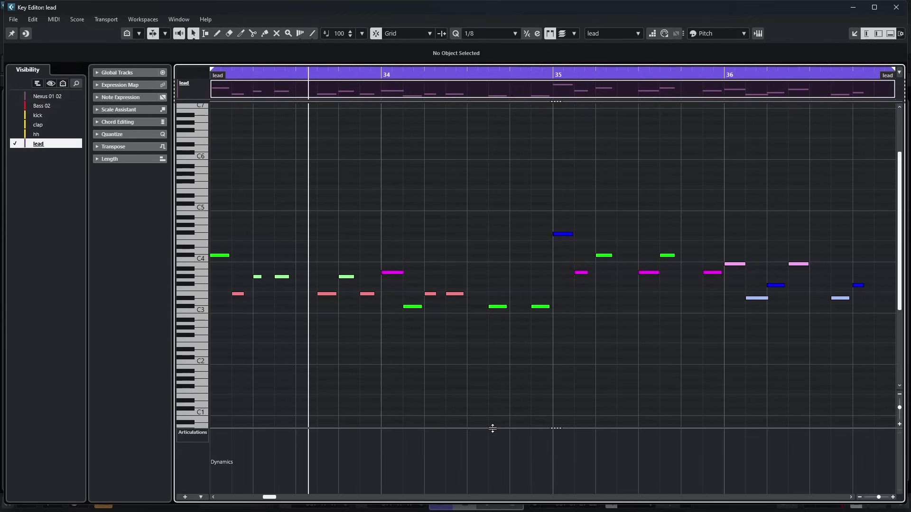
left_click_drag(492, 428, 517, 390)
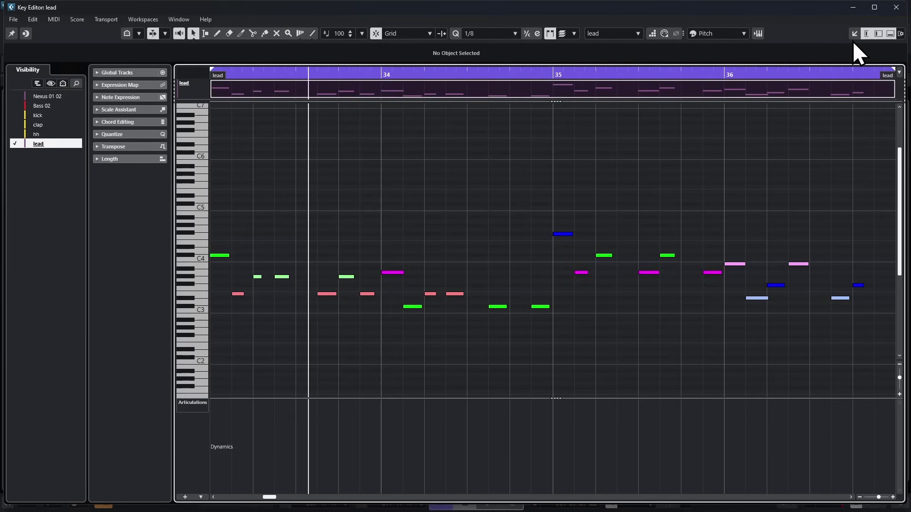
right_click(787, 30)
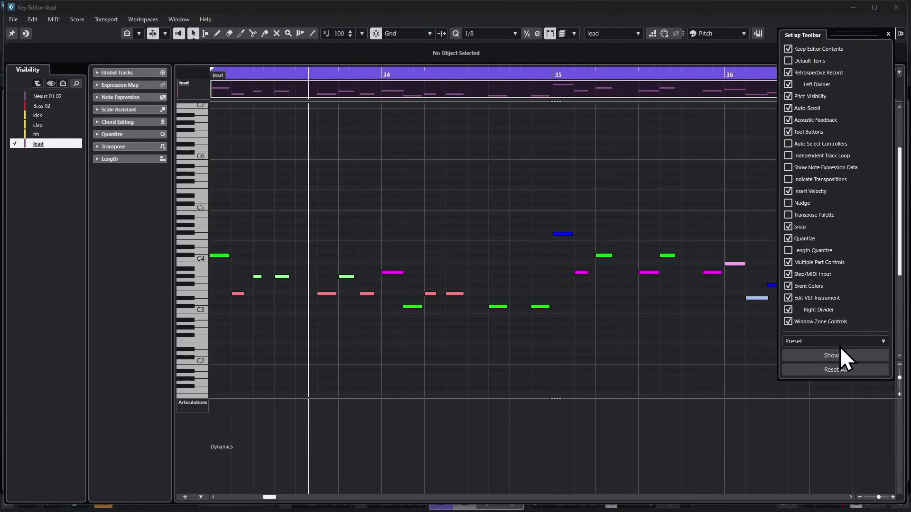
left_click(834, 359)
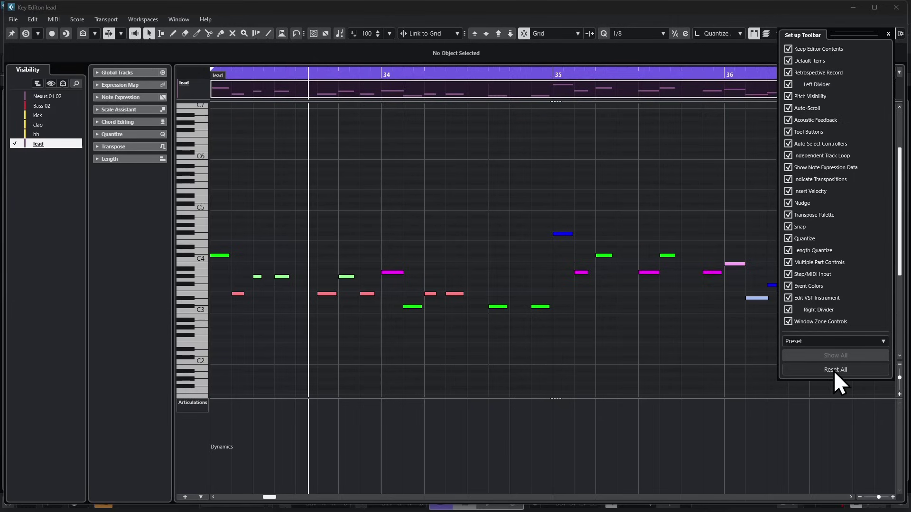
left_click(833, 370)
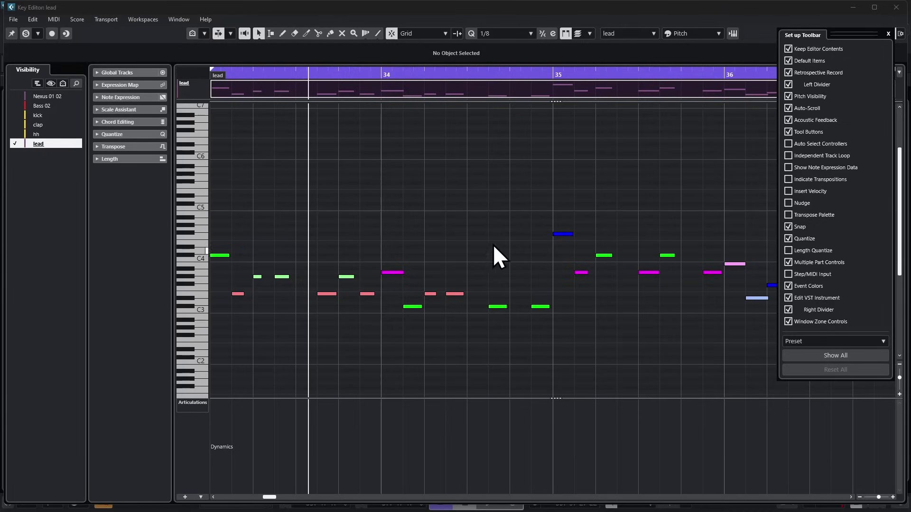
left_click(162, 32)
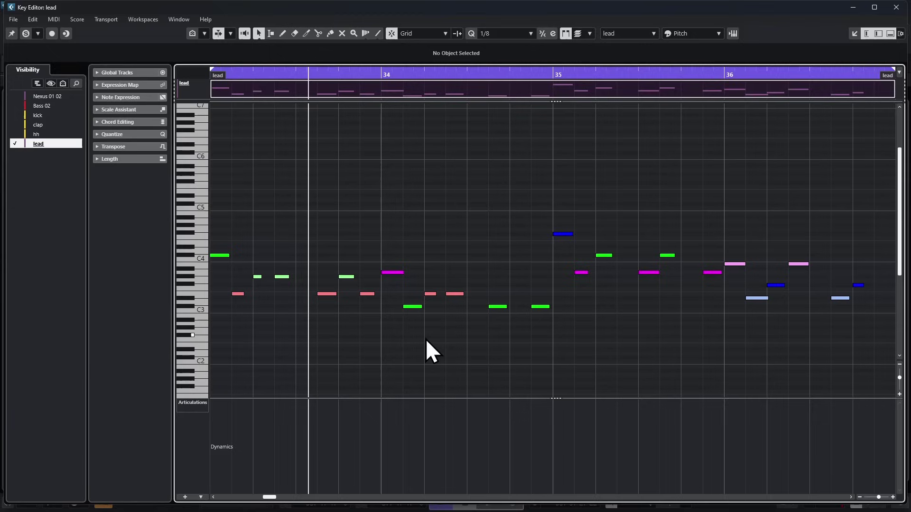
Audition the lead notes A3, E3 and C#3, stepping between them with the arrow keys.
left_click(394, 272)
left_click(411, 307)
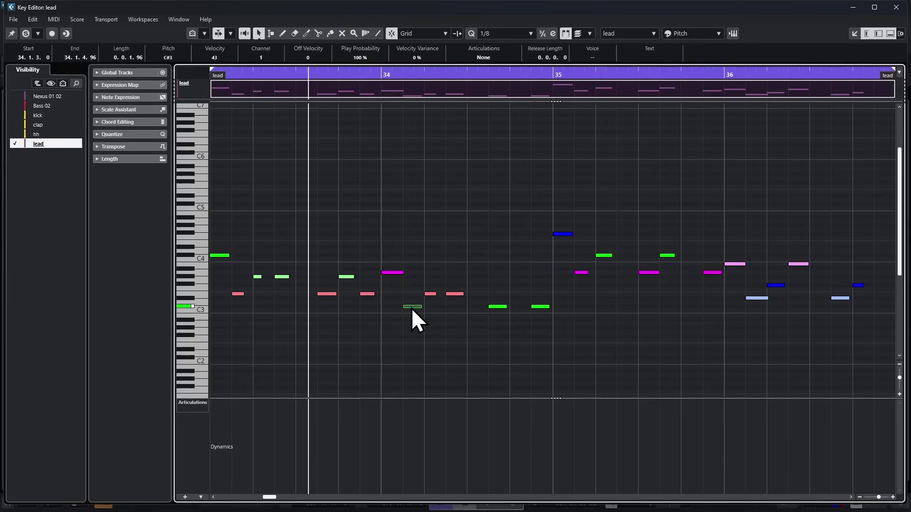
left_click(455, 294)
left_click(489, 306)
key("Up")
key("Up")
key("Up")
key("Down")
key("Down")
key("Down")
key("Left")
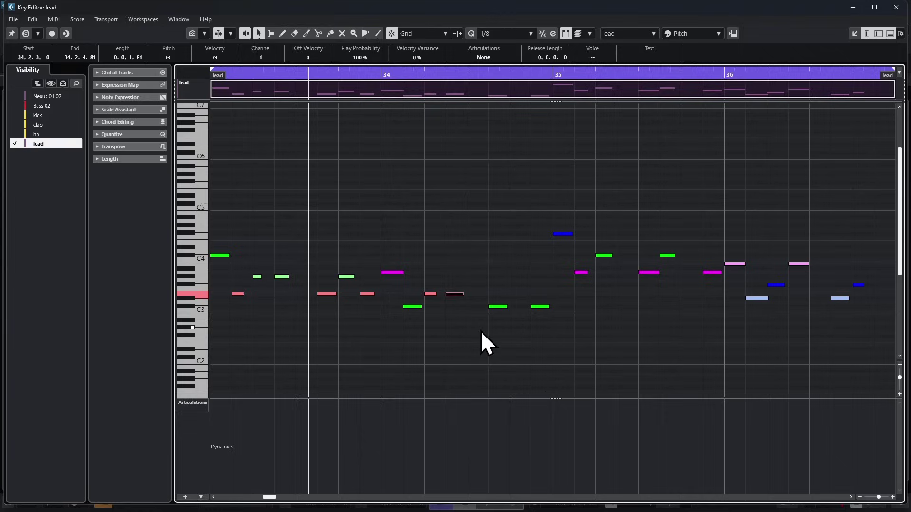
key("Left")
key("Left")
key("Right")
key("Right")
key("Right")
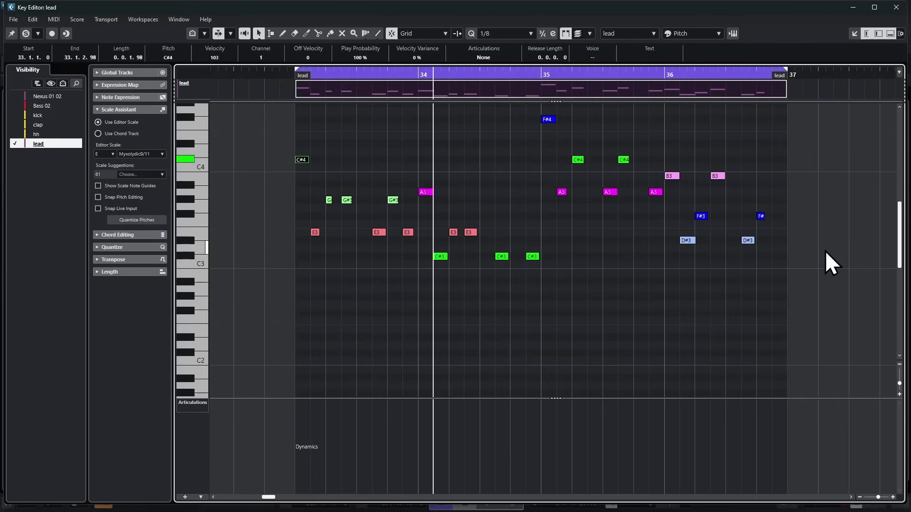
Dock and undock the Key Editor, then toggle the left and Visibility zones off and on.
left_click(854, 33)
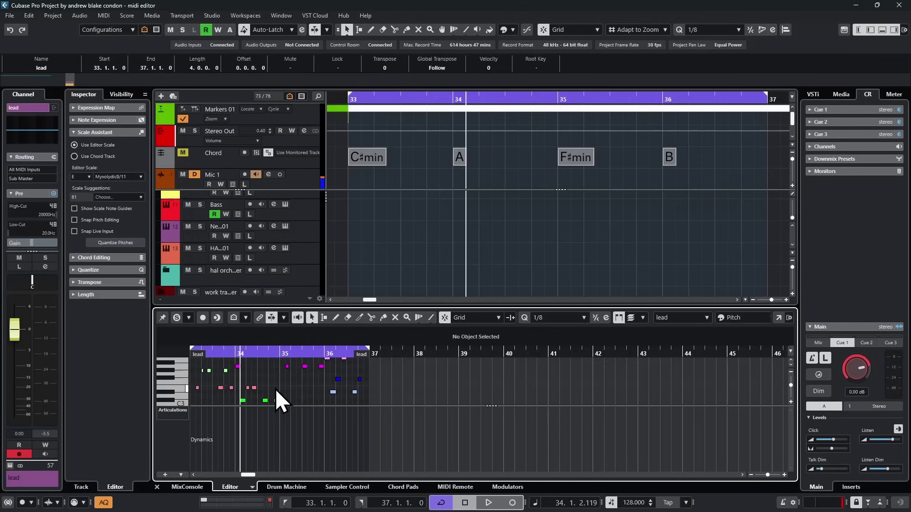
left_click(778, 318)
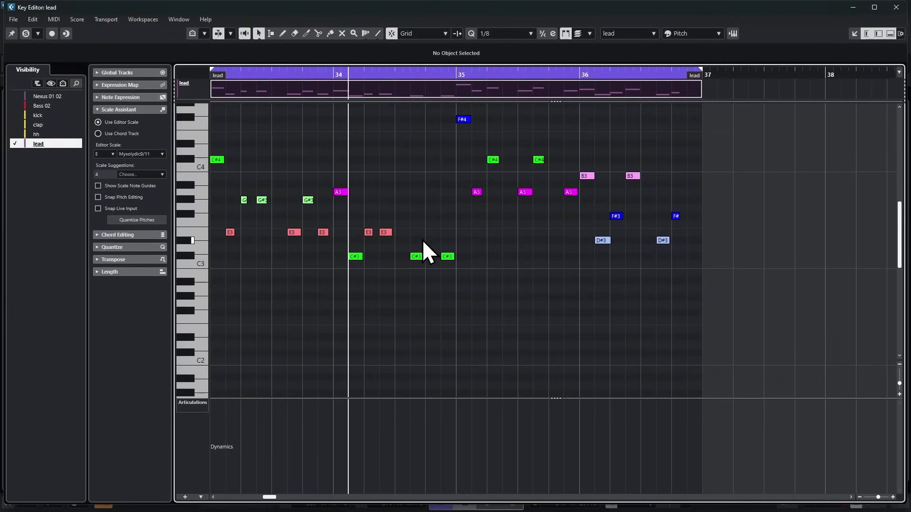
left_click(866, 34)
left_click(866, 34)
left_click(866, 35)
left_click(869, 35)
left_click(869, 36)
left_click(869, 36)
Hide and restore the controller lanes below the note grid.
left_click(889, 34)
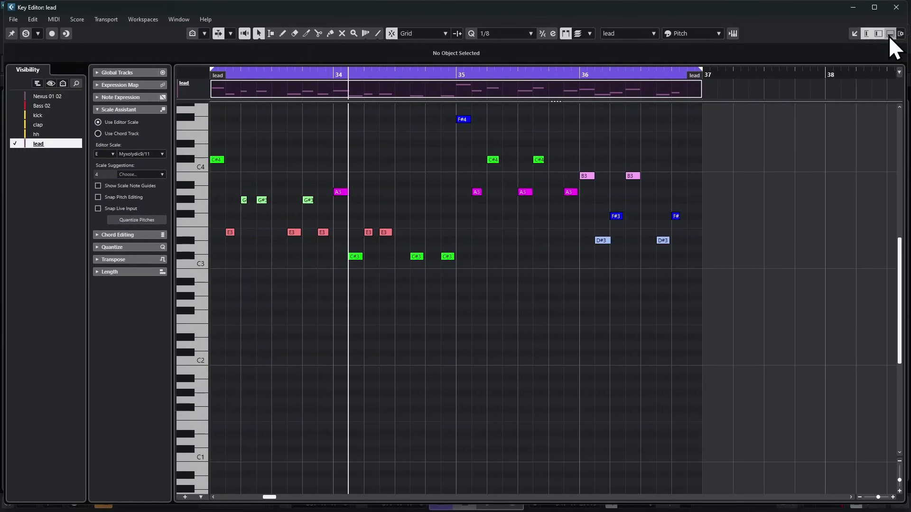
left_click(889, 34)
left_click(889, 34)
left_click(889, 34)
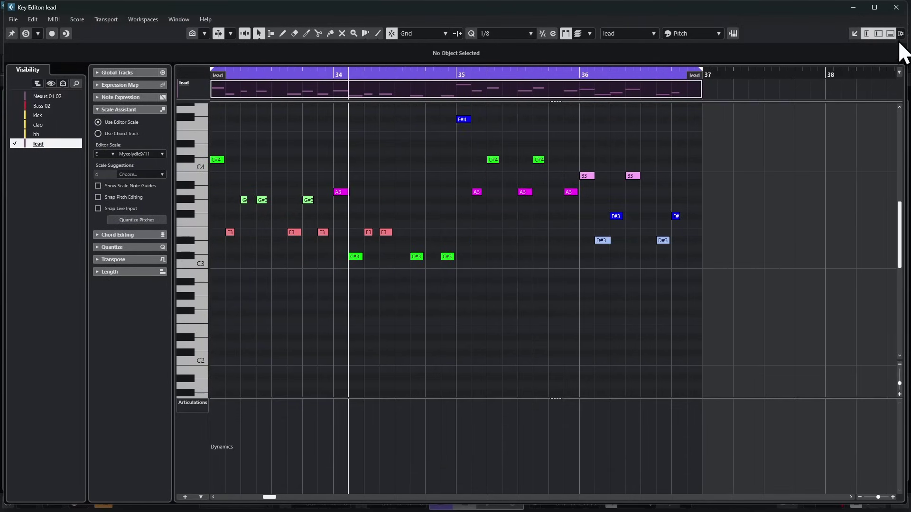
Turn on the Status Line and Global Tracks in the window layout options.
left_click(900, 34)
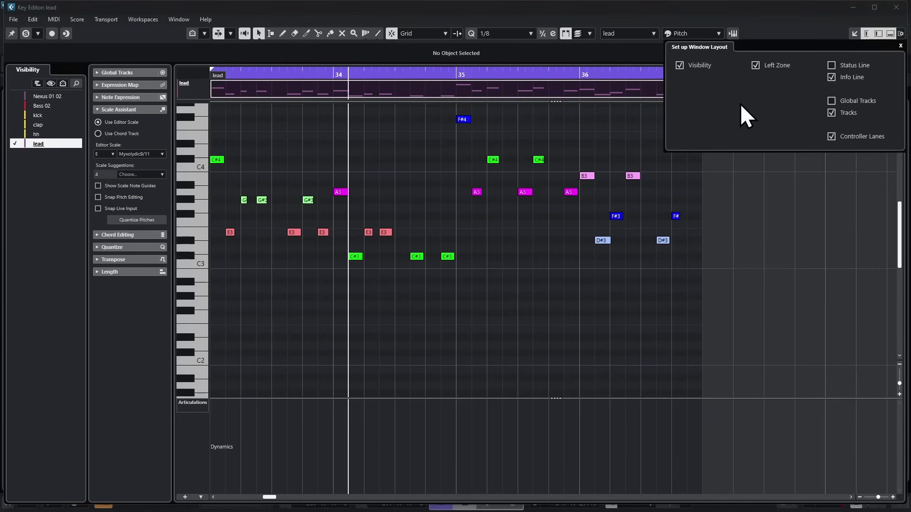
left_click(832, 65)
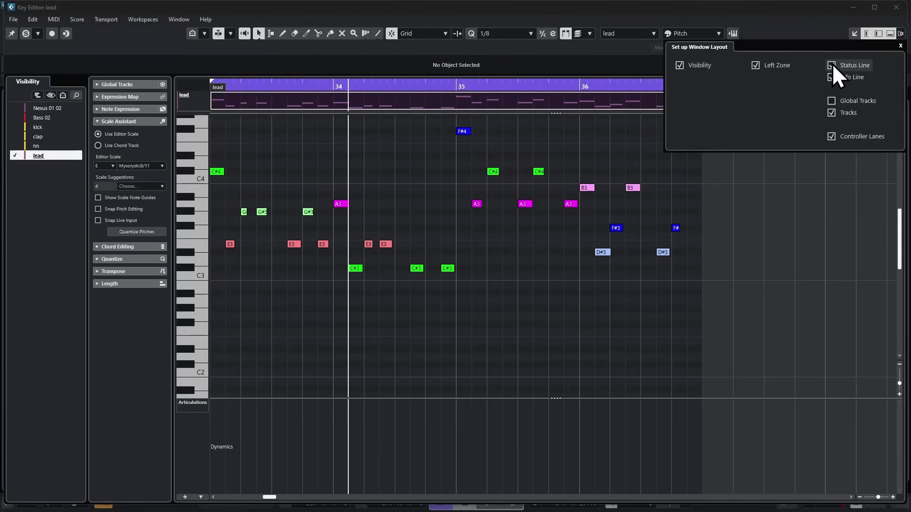
left_click(831, 101)
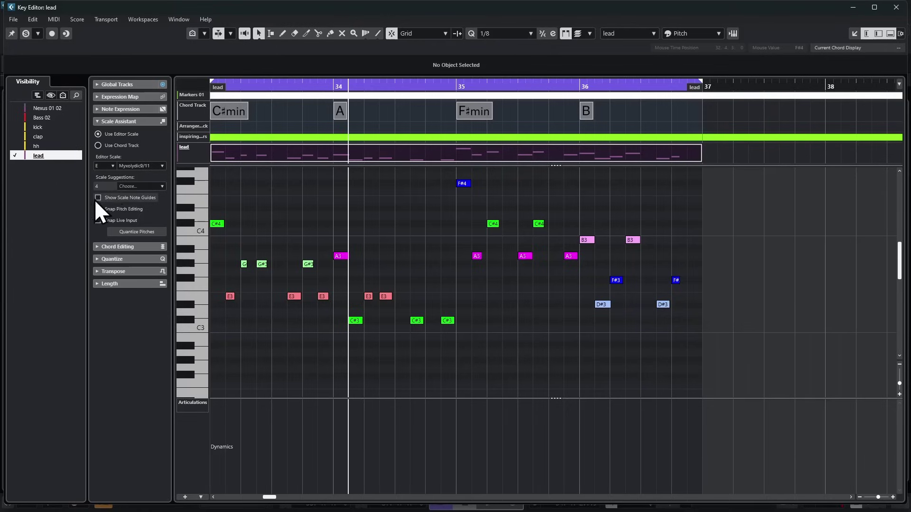
Browse the Bass 02, clap, kick and hh parts, return to lead, and enlarge the note area.
left_click(41, 118)
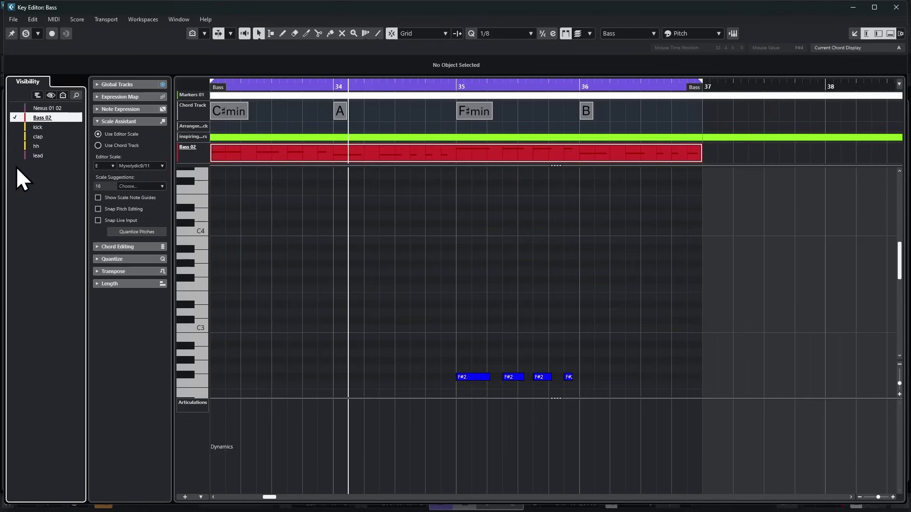
left_click(37, 134)
left_click(38, 127)
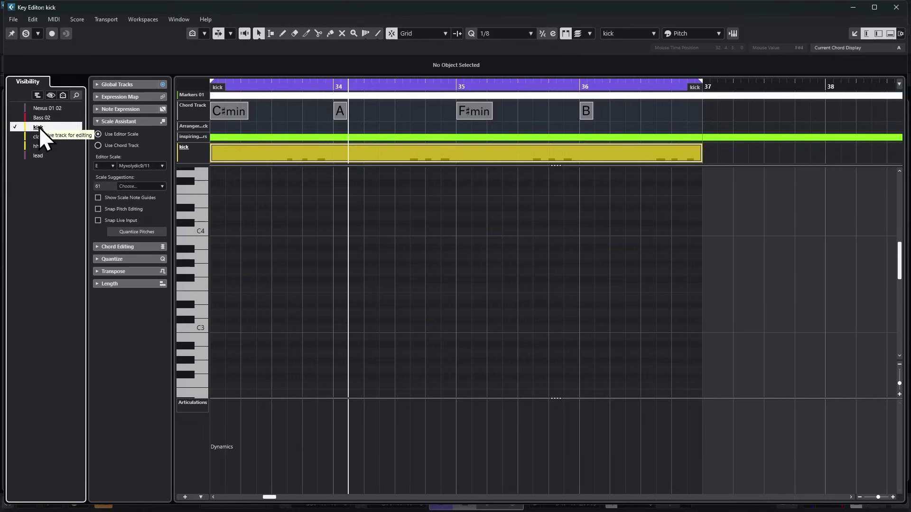
key("Down")
key("Down")
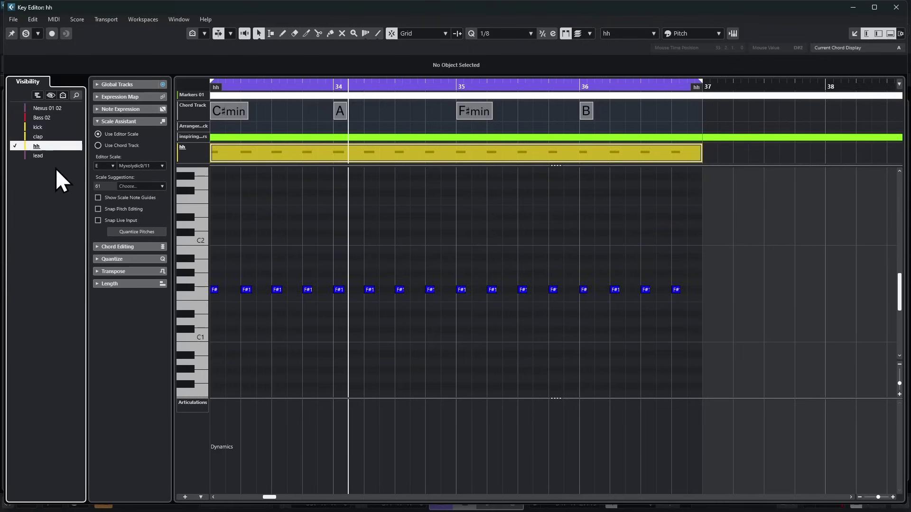
left_click(41, 152)
scroll(442, 295, "up", 5)
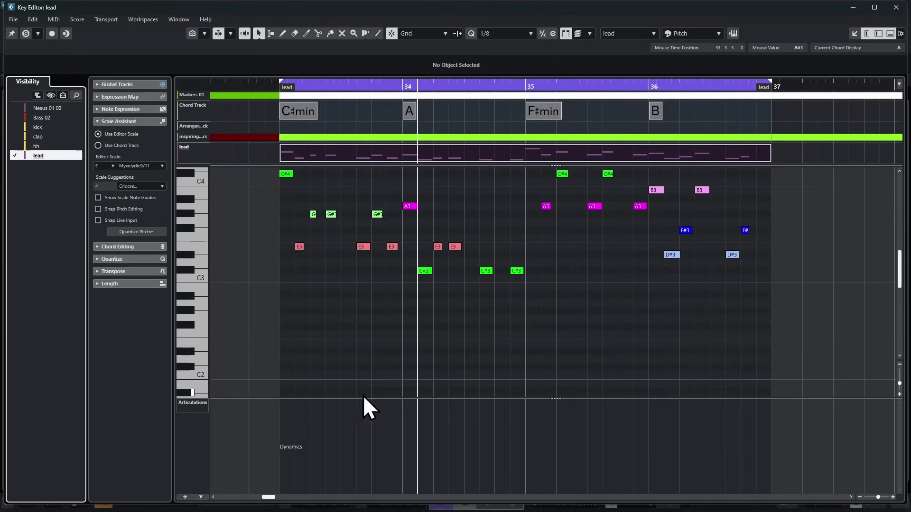
left_click_drag(366, 399, 365, 427)
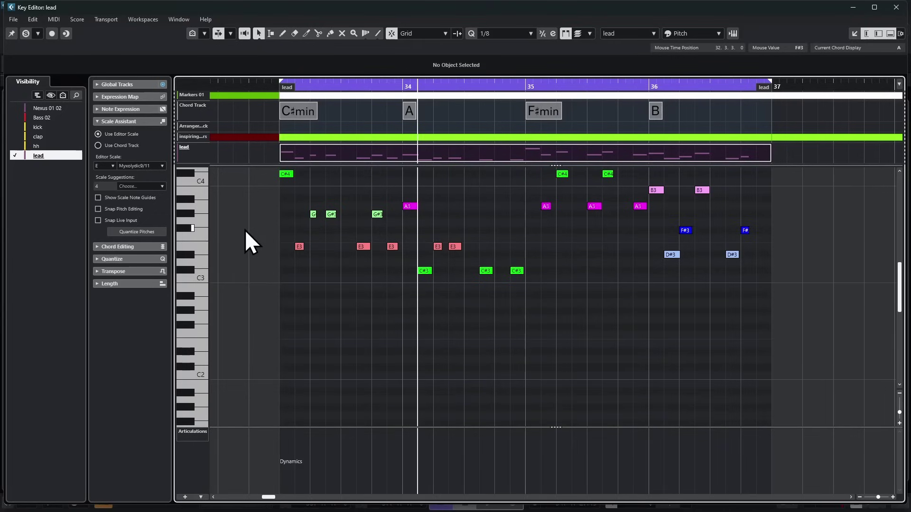
Reset the Scale Assistant's editor scale to C Major, keeping the Major scale type.
left_click(118, 121)
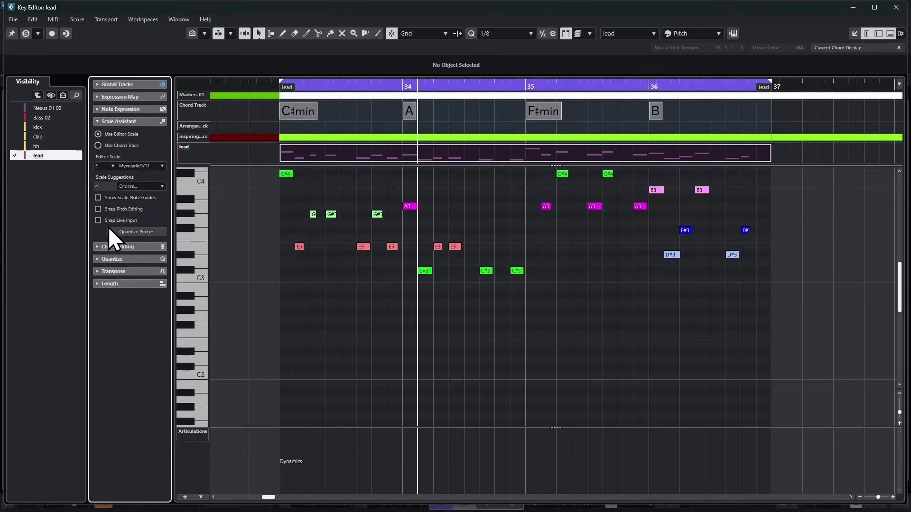
left_click(104, 164)
left_click(103, 164)
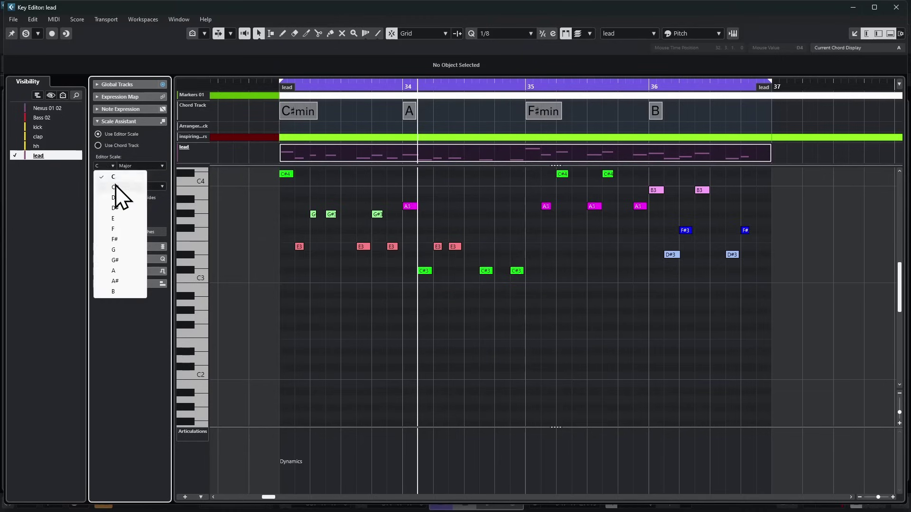
left_click(137, 165)
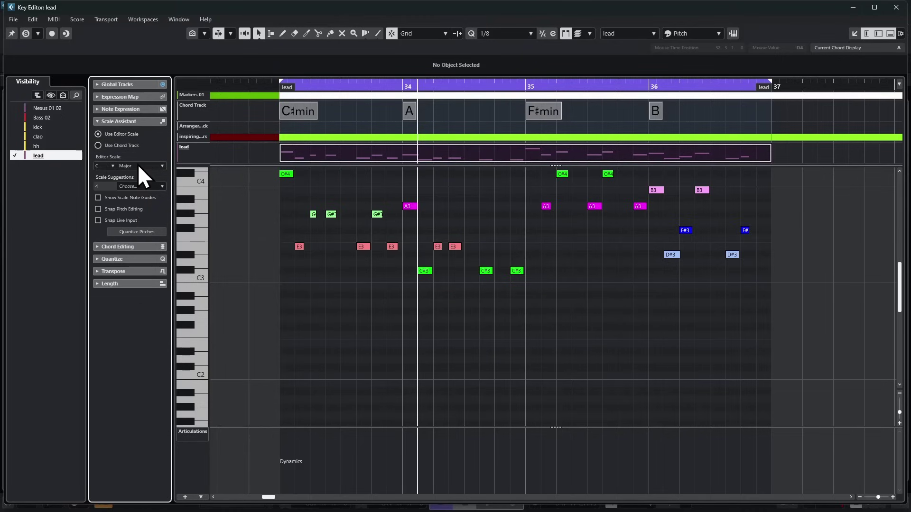
left_click(137, 164)
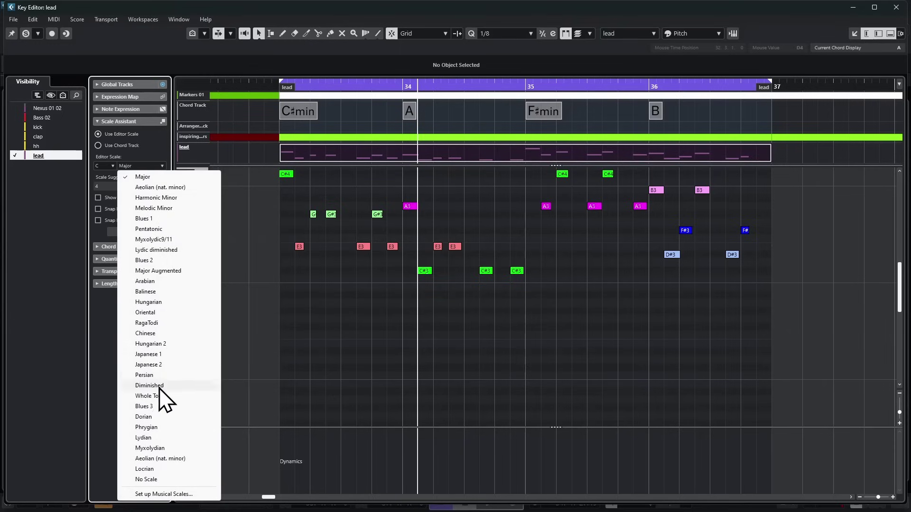
key("Escape")
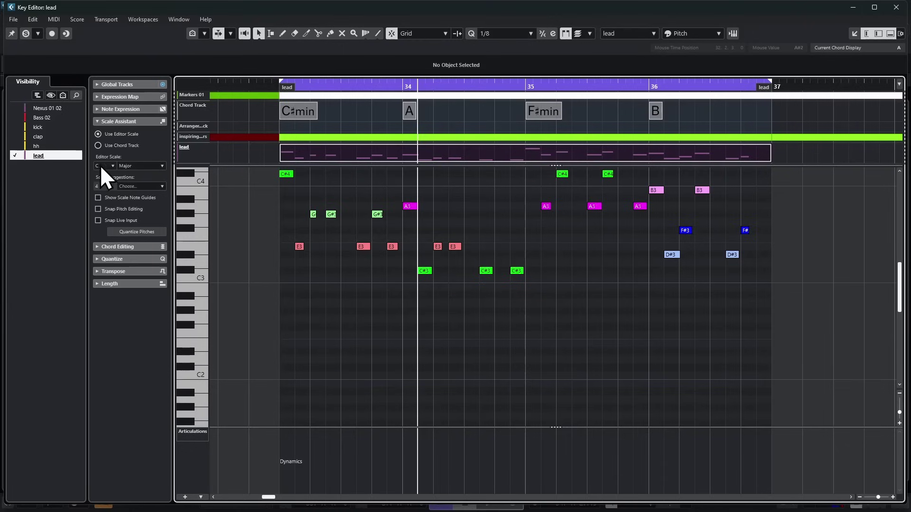
Set the editor scale to C Harmonic Minor and briefly view the toolbar setup options.
left_click(134, 166)
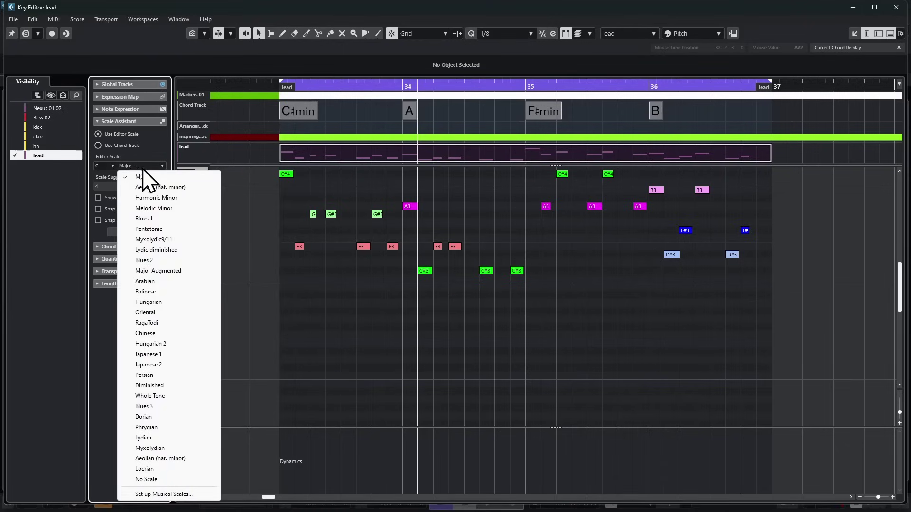
left_click(152, 197)
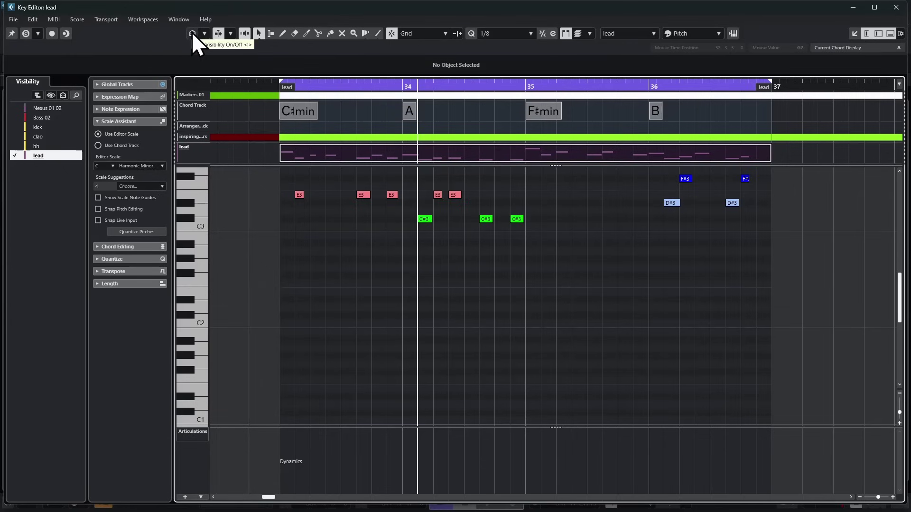
right_click(148, 31)
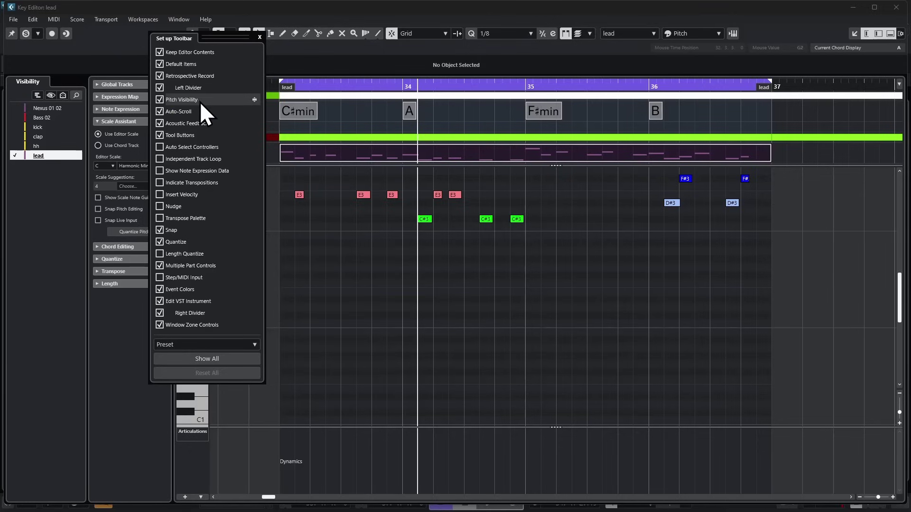
key("Escape")
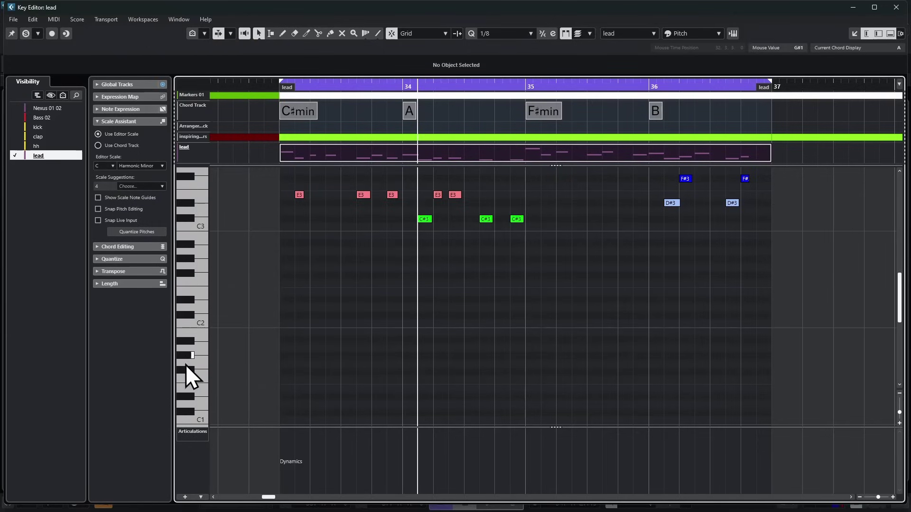
Enable Pitch Visibility, try Show Pitches with Events, then show pitches from the Scale Assistant.
left_click(193, 33)
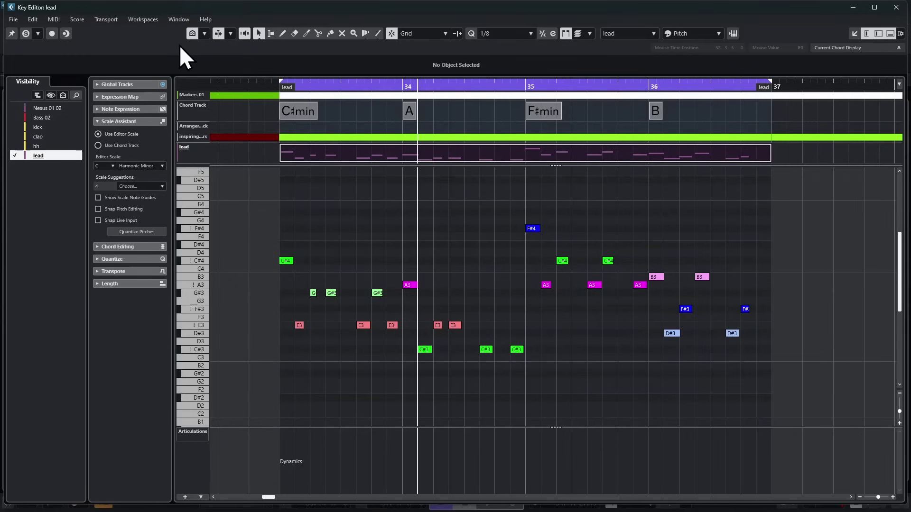
left_click(204, 33)
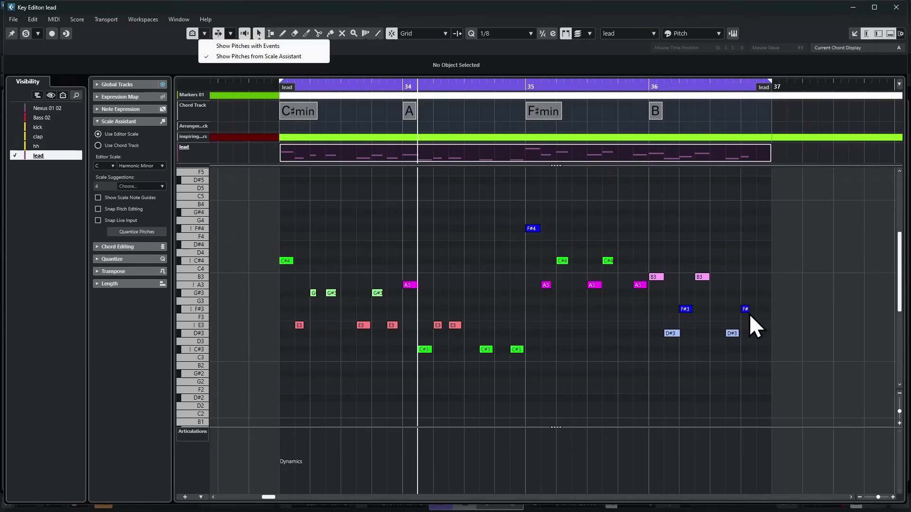
left_click(206, 48)
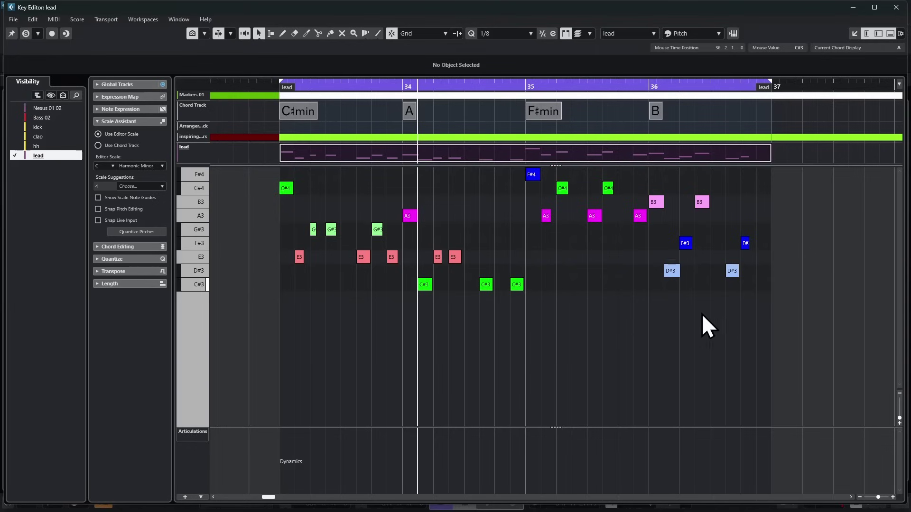
left_click(204, 33)
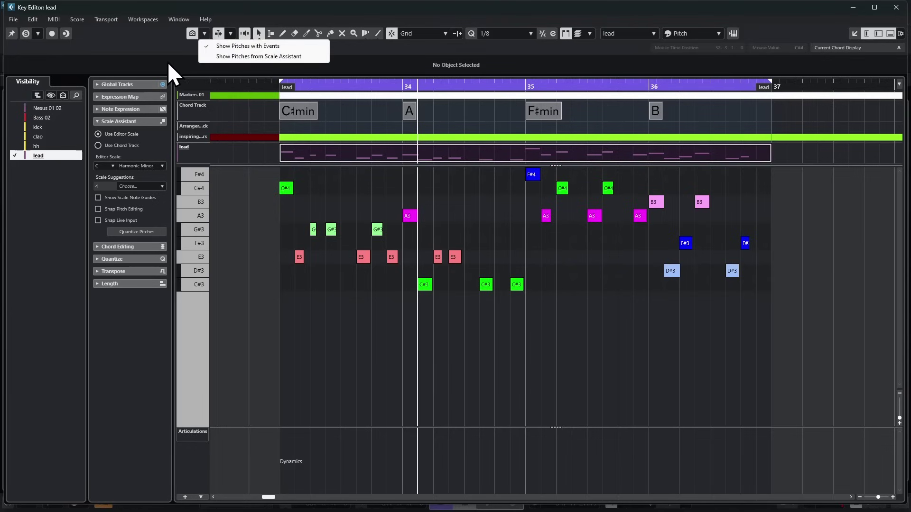
left_click(245, 56)
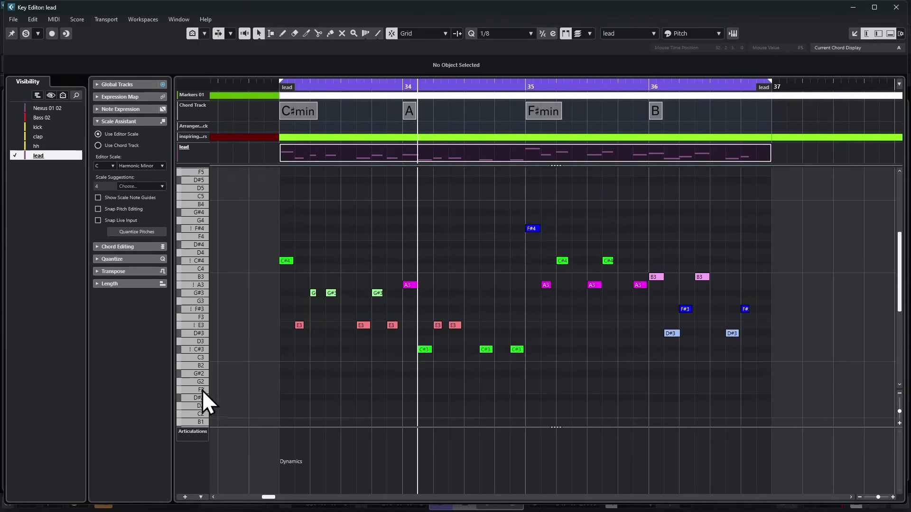
Set the editor scale to Oriental.
scroll(220, 392, "down", 5)
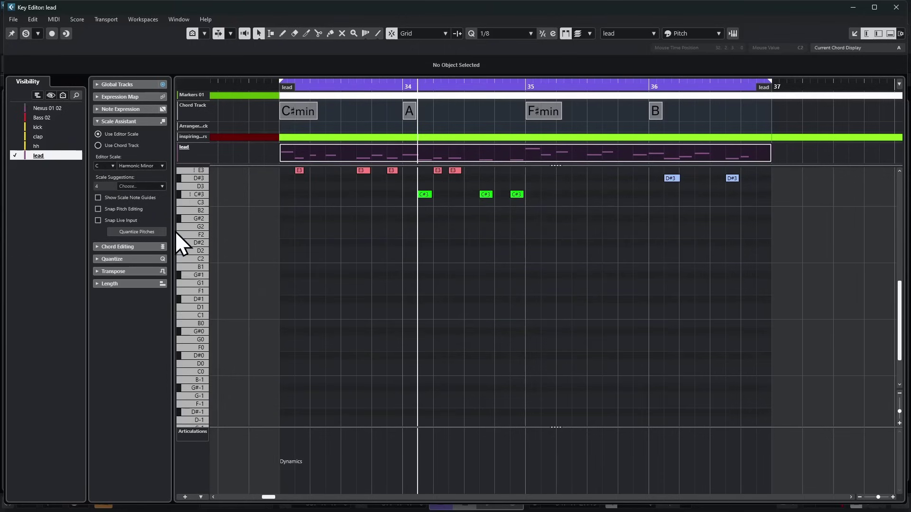
scroll(185, 252, "down", 1)
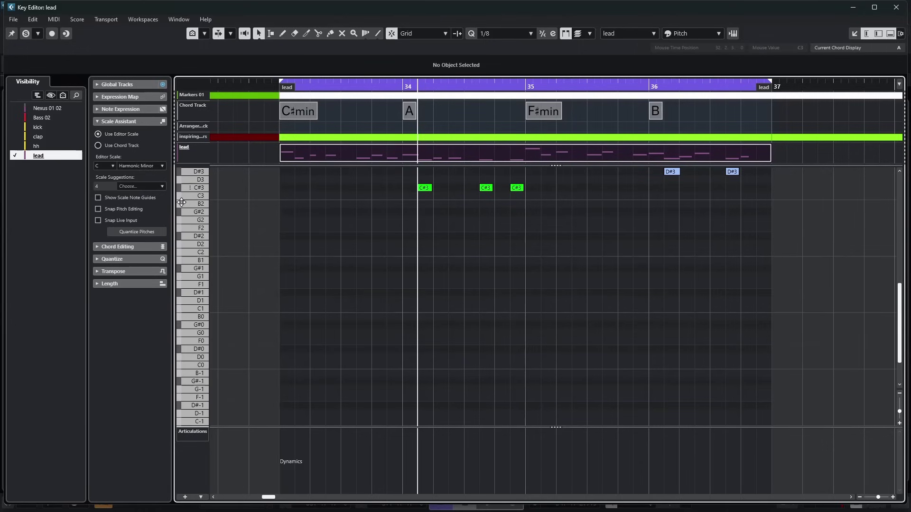
left_click(137, 166)
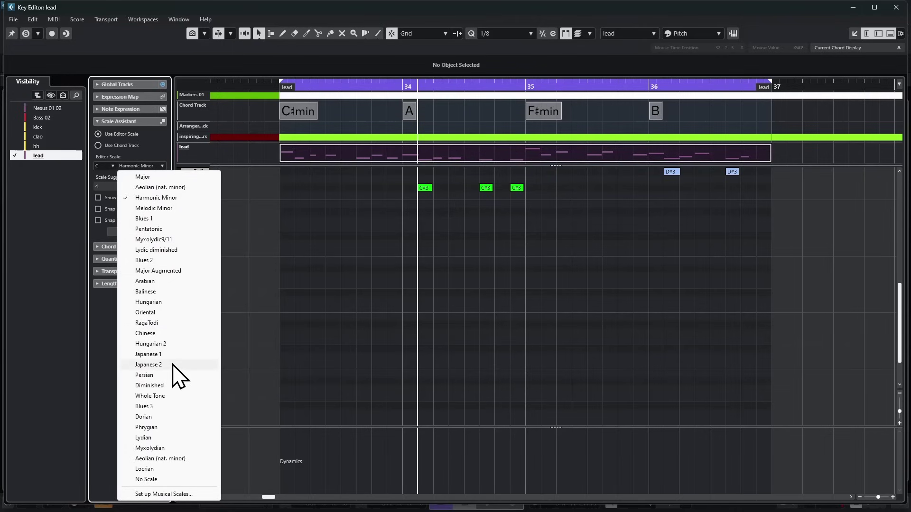
left_click(145, 312)
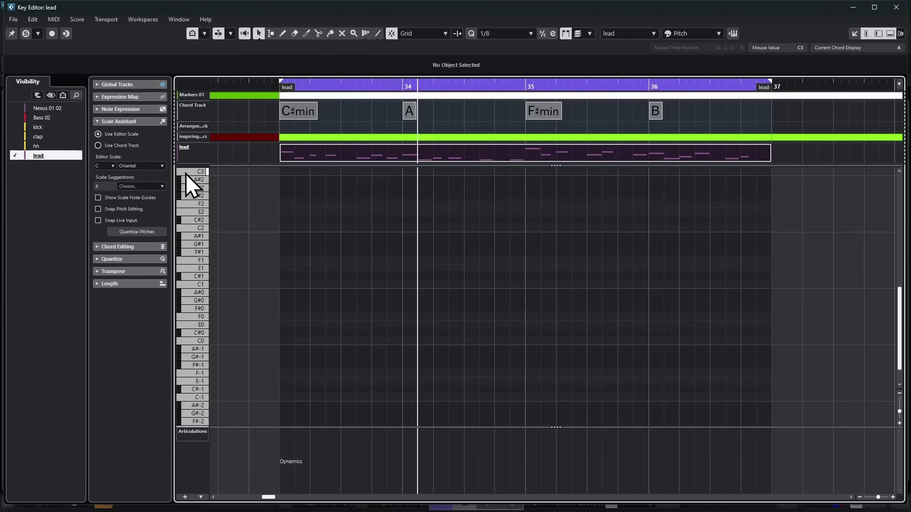
Try the Phrygian editor scale, then switch it to Blues 3.
scroll(186, 172, "up", 3)
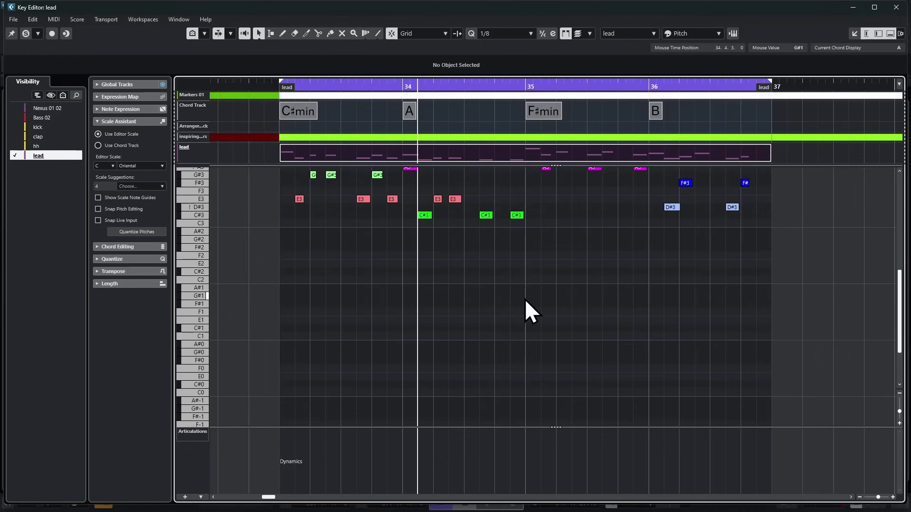
scroll(405, 337, "down", 2)
scroll(411, 318, "up", 2)
left_click(137, 165)
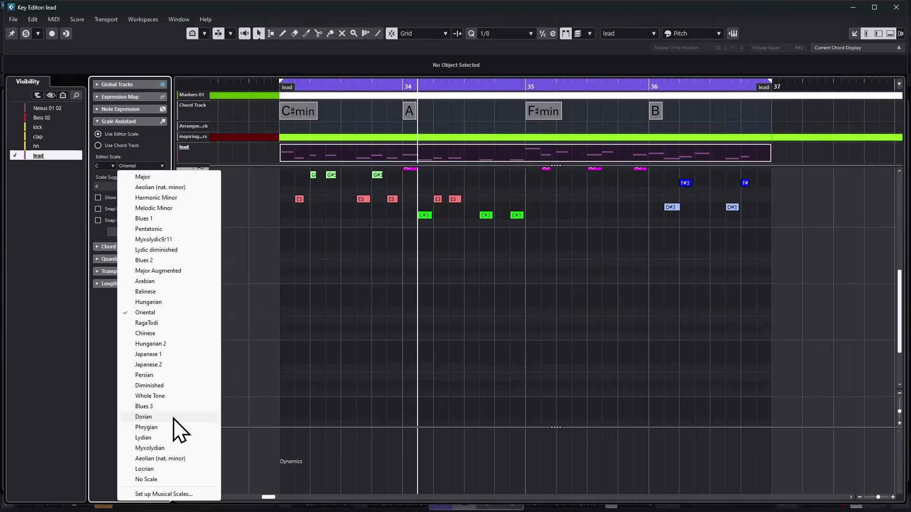
left_click(148, 429)
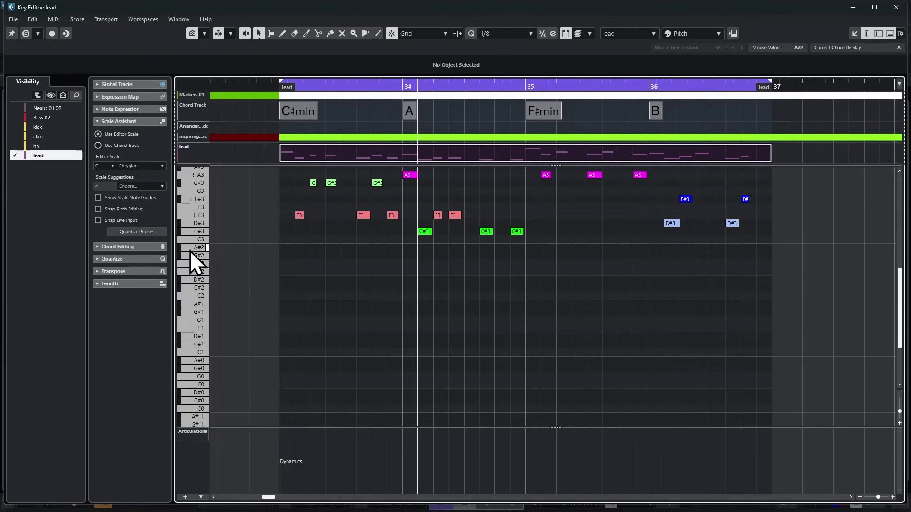
left_click(141, 166)
left_click(142, 408)
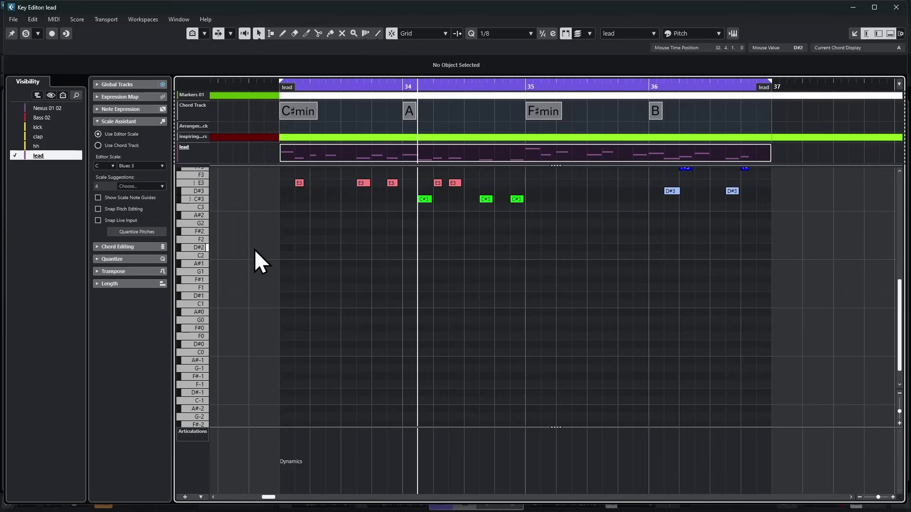
scroll(228, 244, "up", 4)
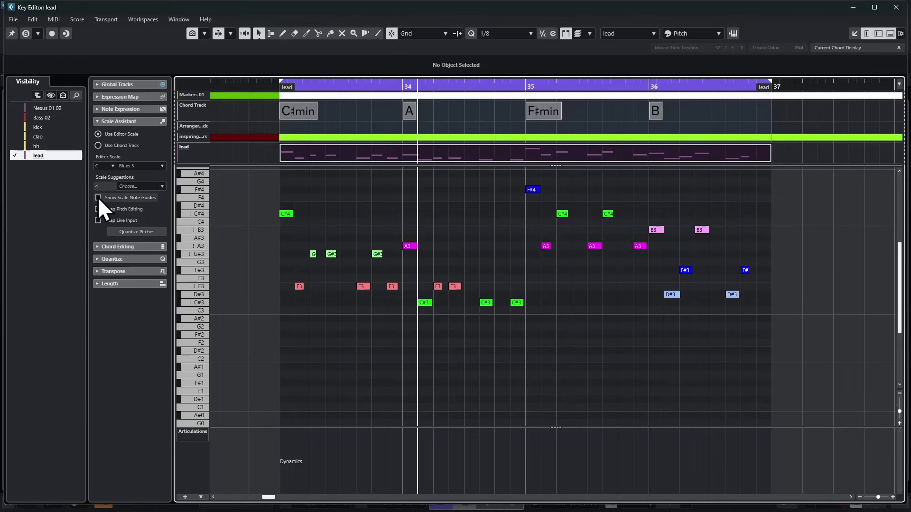
Open the Nexus 01 02 part and switch to the Trim tool.
left_click(43, 108)
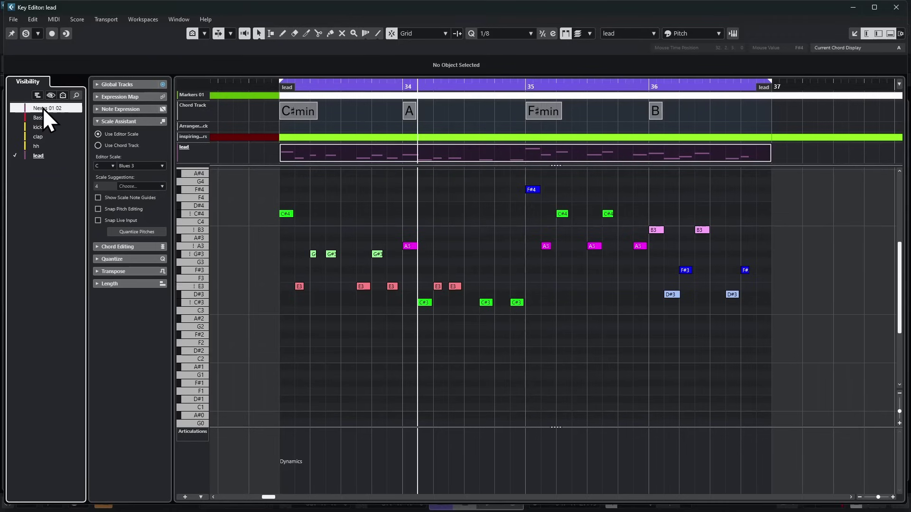
right_click(350, 201)
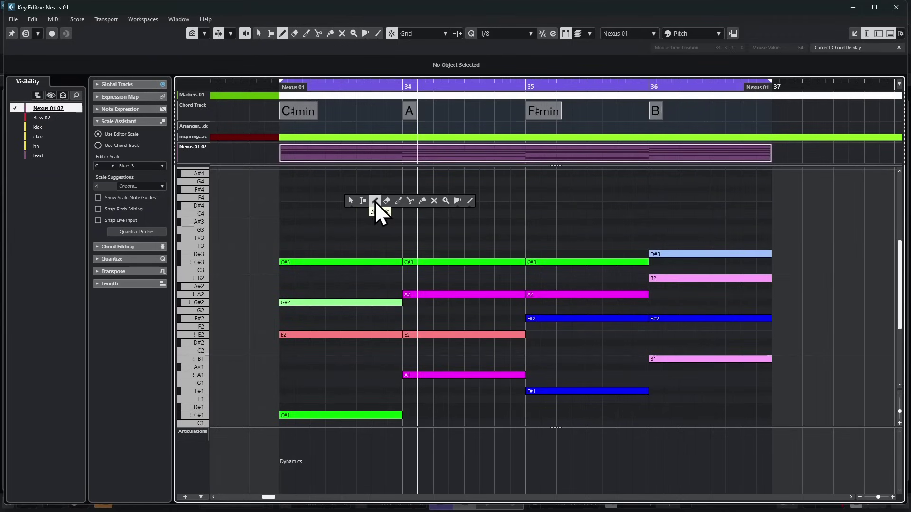
right_click(362, 202)
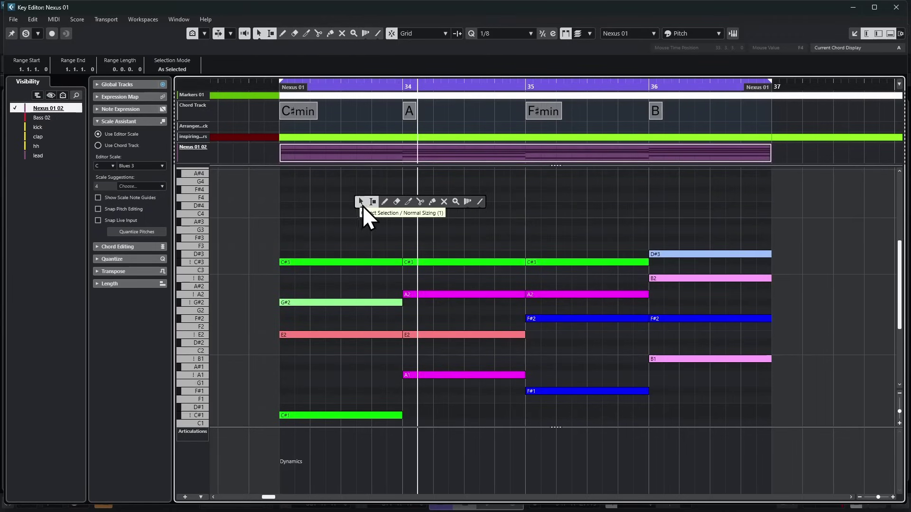
left_click(407, 202)
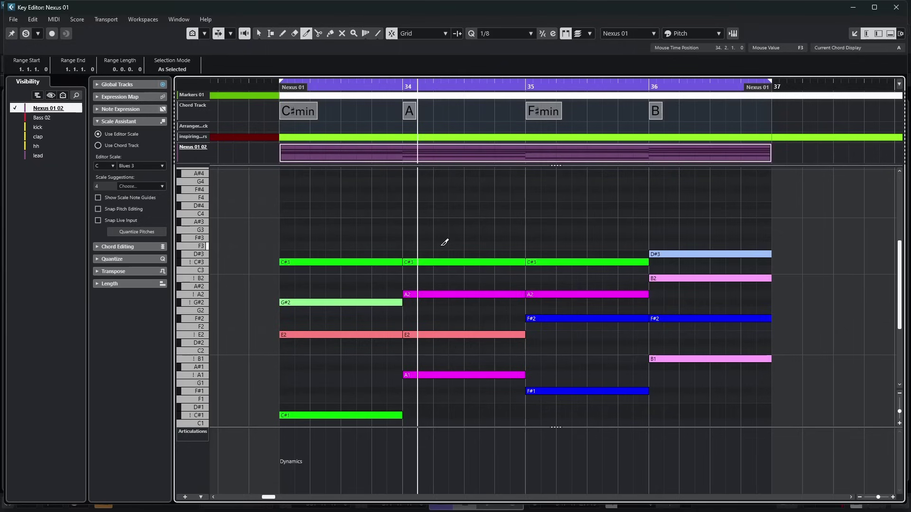
Trim the bar-34 notes C#3, A2, E2 and A1 along a diagonal, after undoing a first trim.
left_click_drag(442, 245, 495, 396)
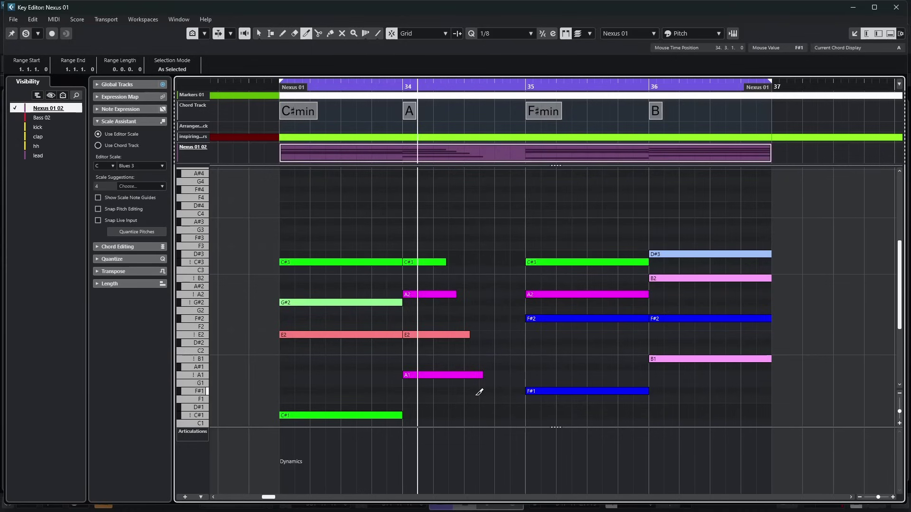
key("ctrl+z")
left_click_drag(492, 251, 411, 388)
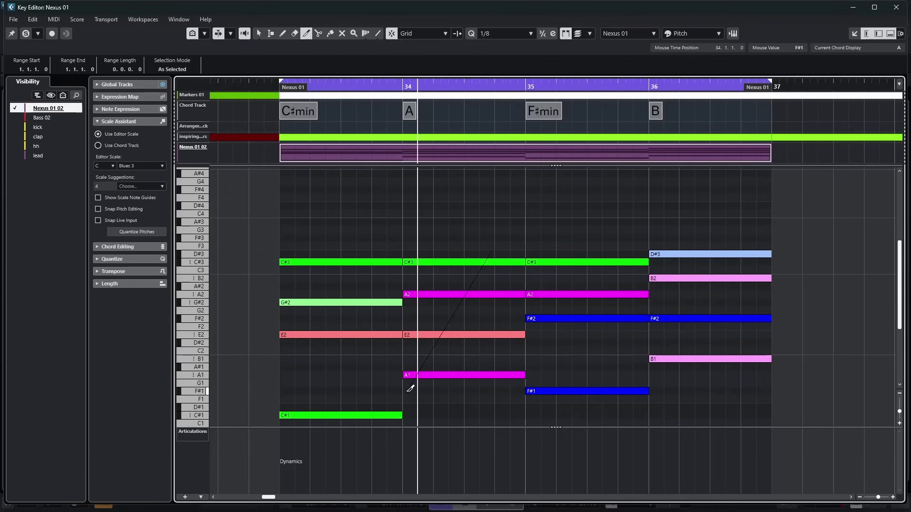
left_click_drag(411, 388, 411, 388)
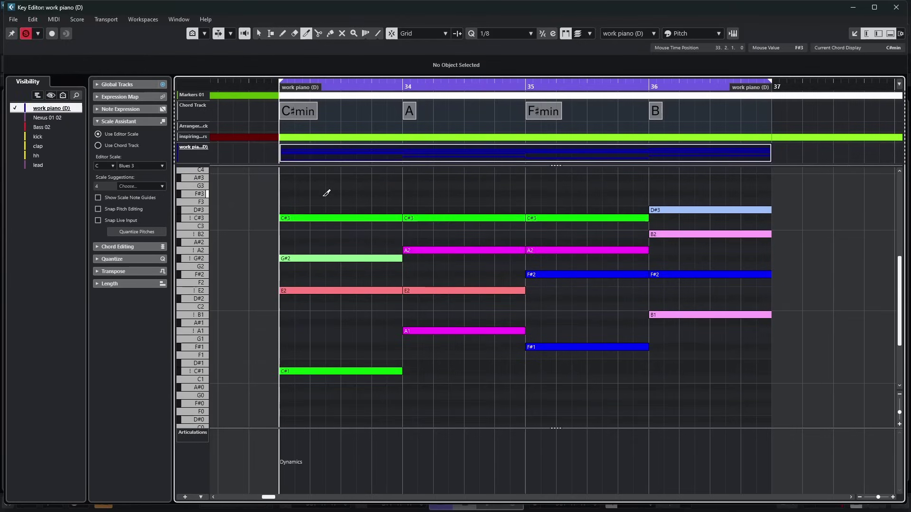
Stagger another chord's note starts with a diagonal trim and play back the work piano (D) part.
key("space")
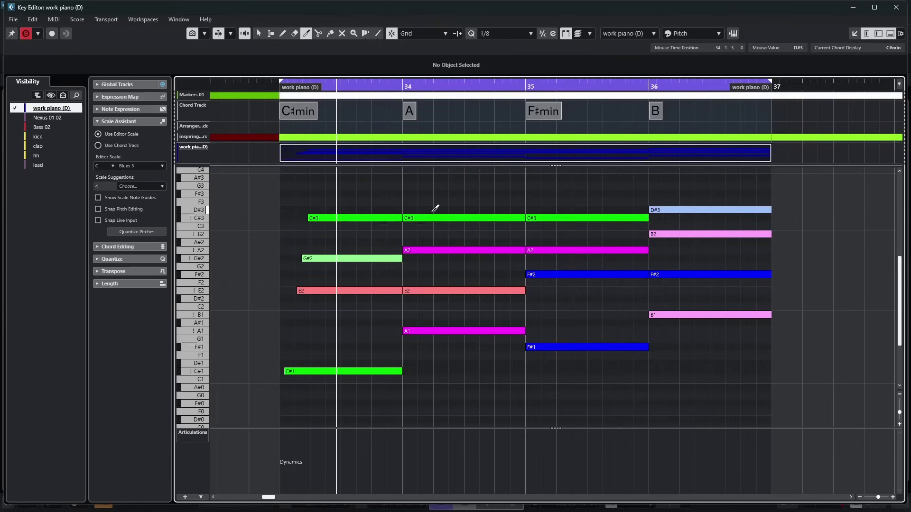
mouse_move(551, 208)
left_mouse_down()
mouse_move(536, 337)
mouse_move(533, 350)
mouse_move(527, 345)
left_mouse_up()
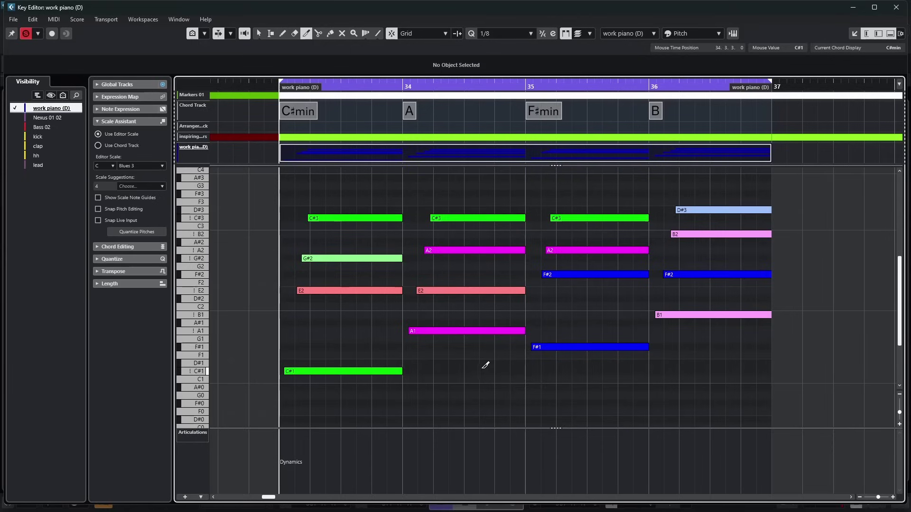
key("space")
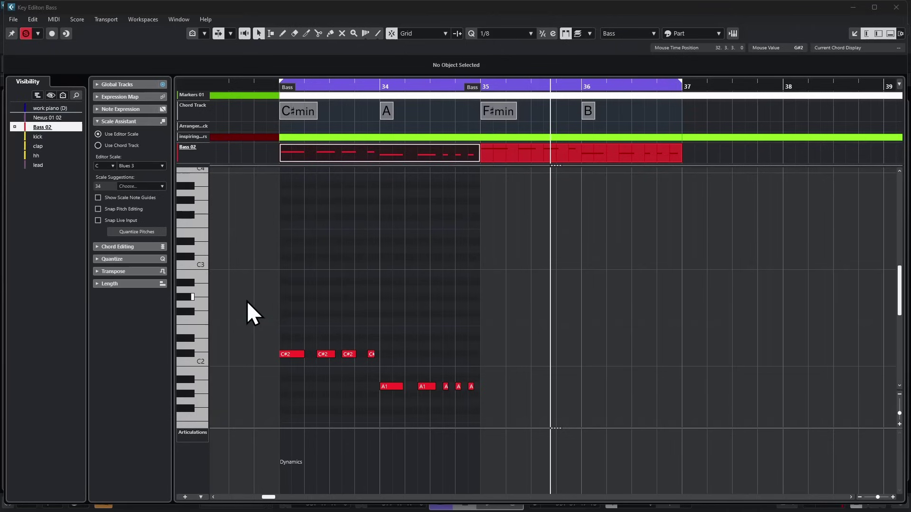
Reopen the Bass part, shorten its first C#2 note, and close the Key Editor.
left_click(896, 7)
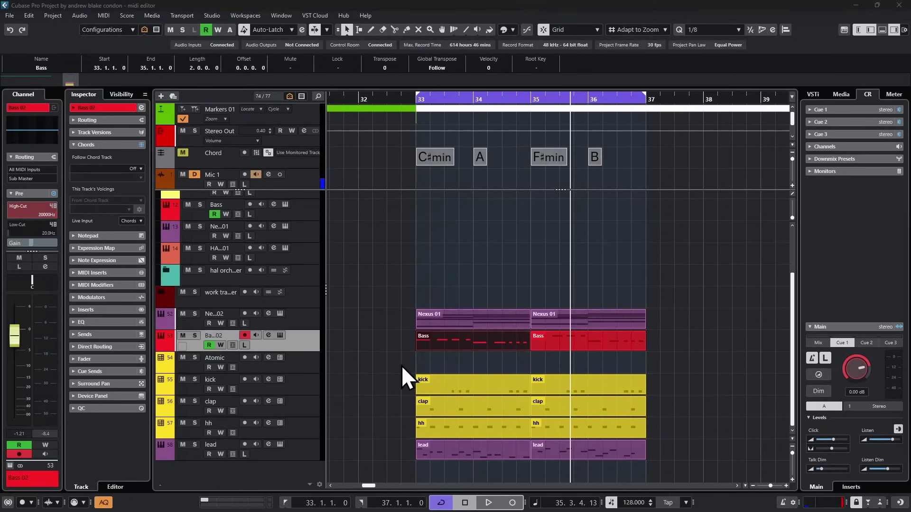
double_click(463, 342)
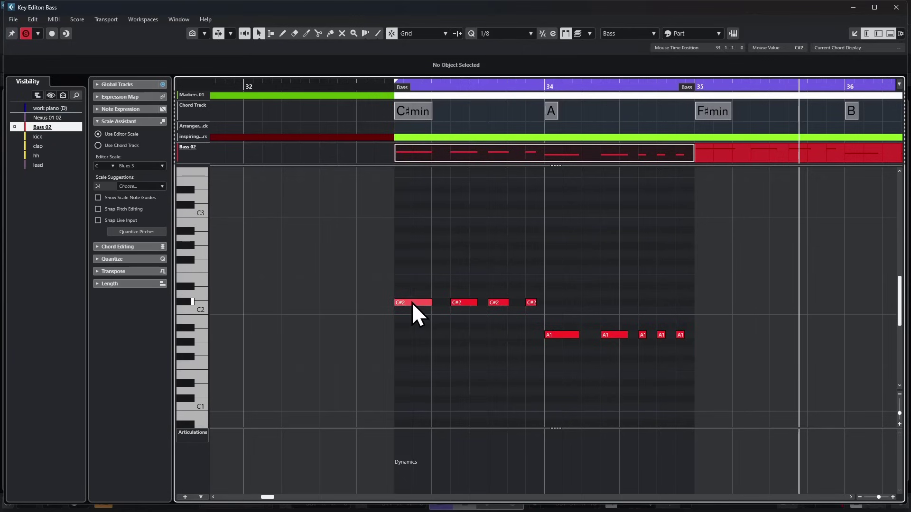
left_click_drag(413, 303, 433, 304)
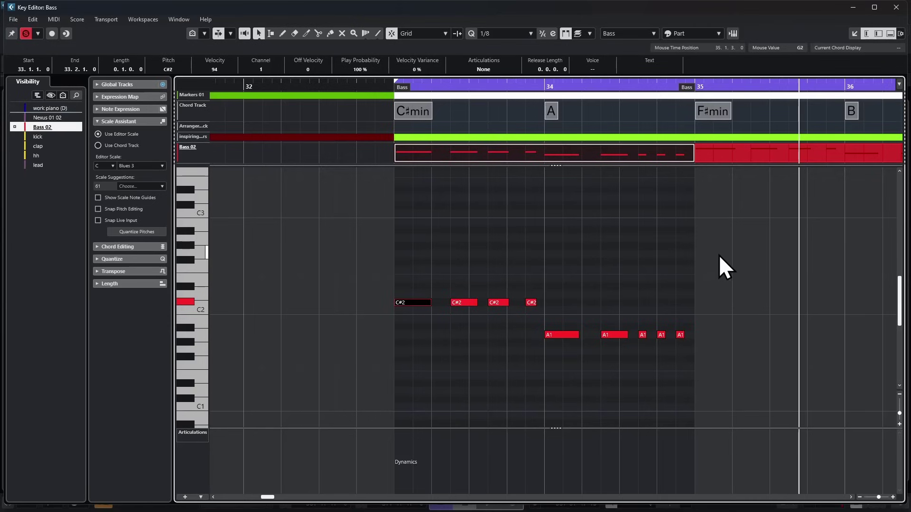
left_click(895, 7)
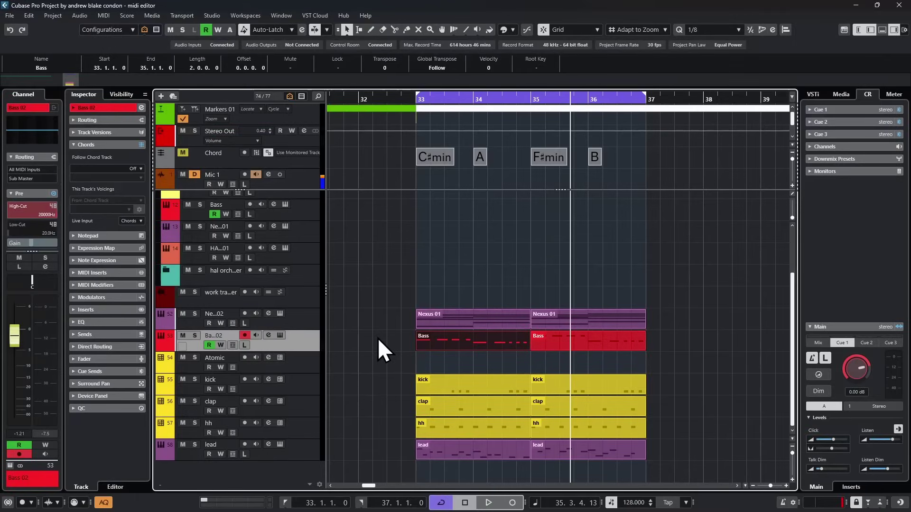
Open both Bass parts together, then marquee-select the Bass, kick, clap, hh and lead parts.
left_click_drag(378, 337, 608, 342)
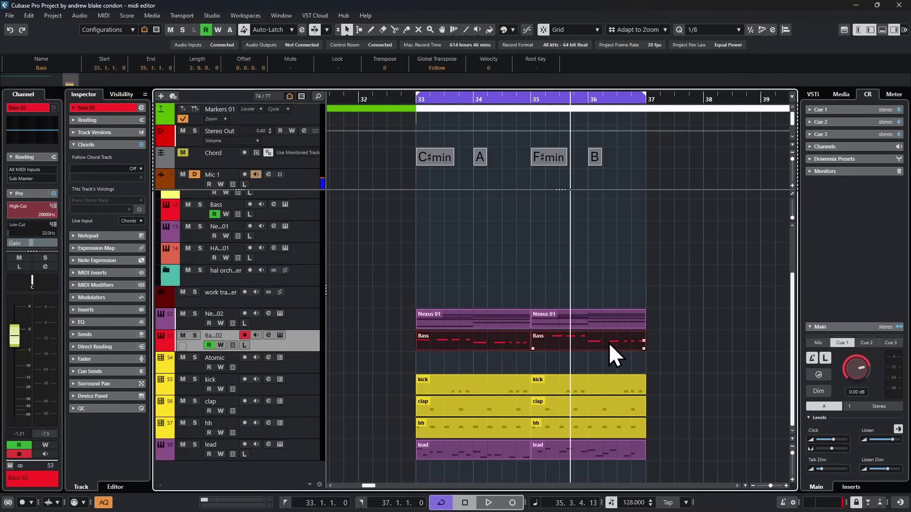
double_click(608, 343)
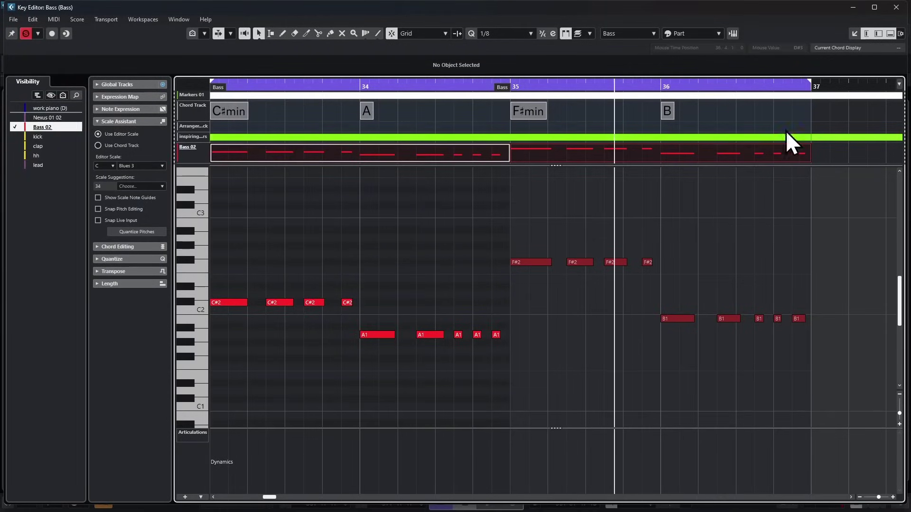
key("Return")
left_click_drag(393, 339, 698, 453)
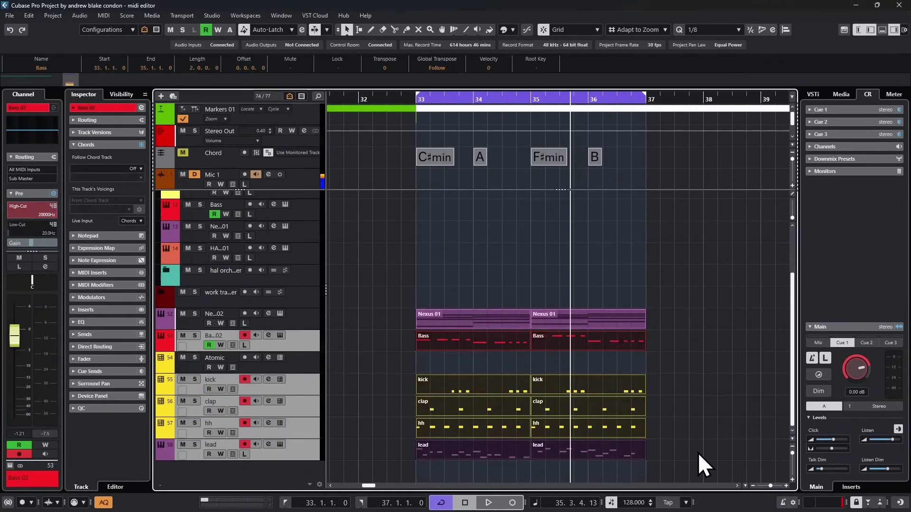
Open the selected Bass, kick, clap, hh and lead parts together and list the Part Editing Modes.
key("Return")
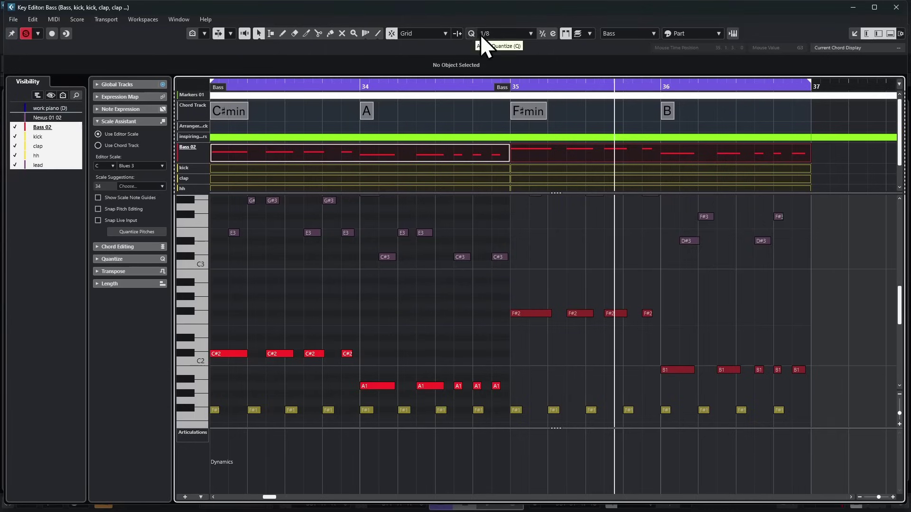
left_click(590, 33)
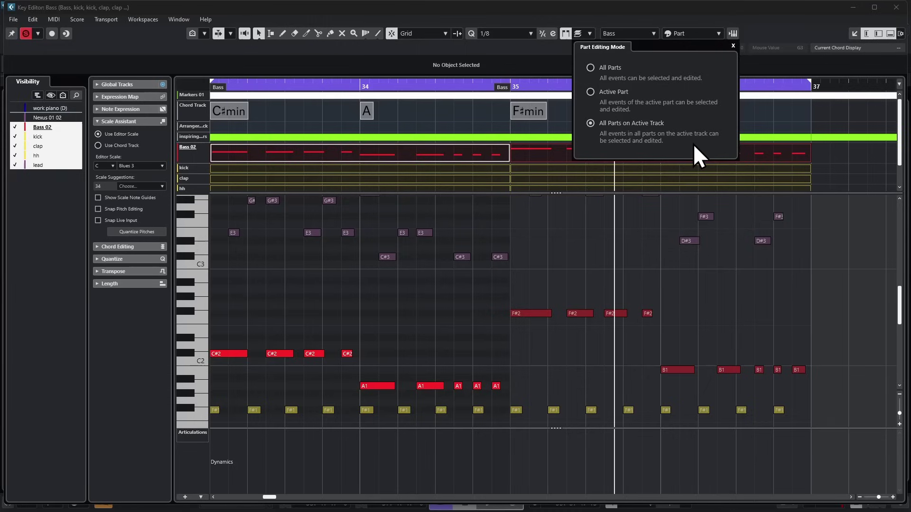
Check the Part Editing Mode options and select the first and third F#2 bass notes.
left_click(832, 268)
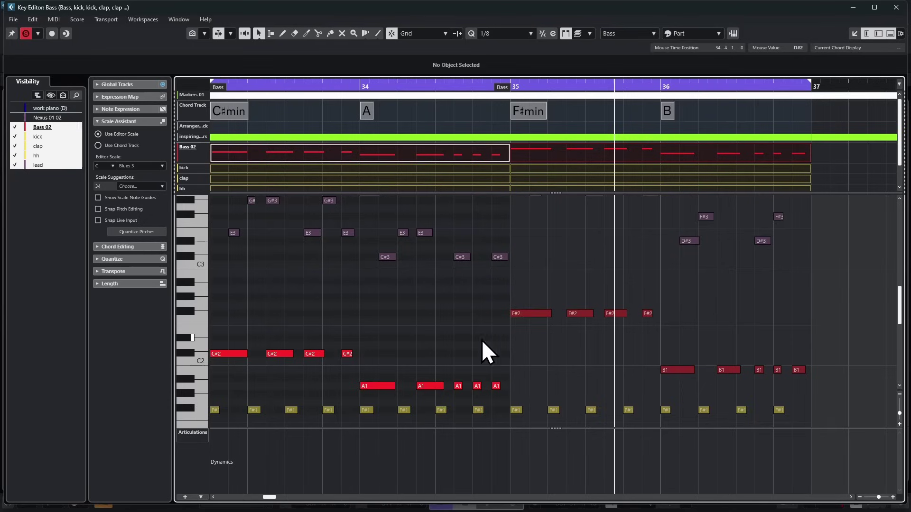
left_click(589, 33)
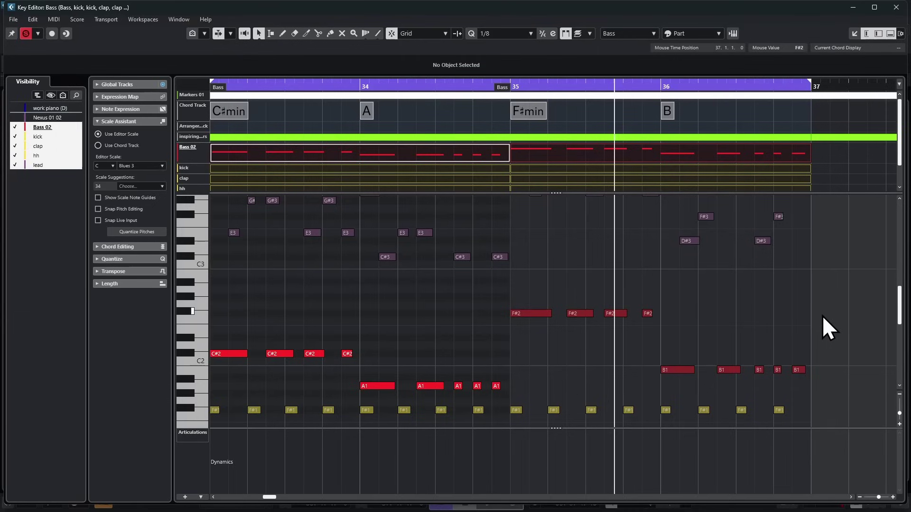
left_click(528, 311)
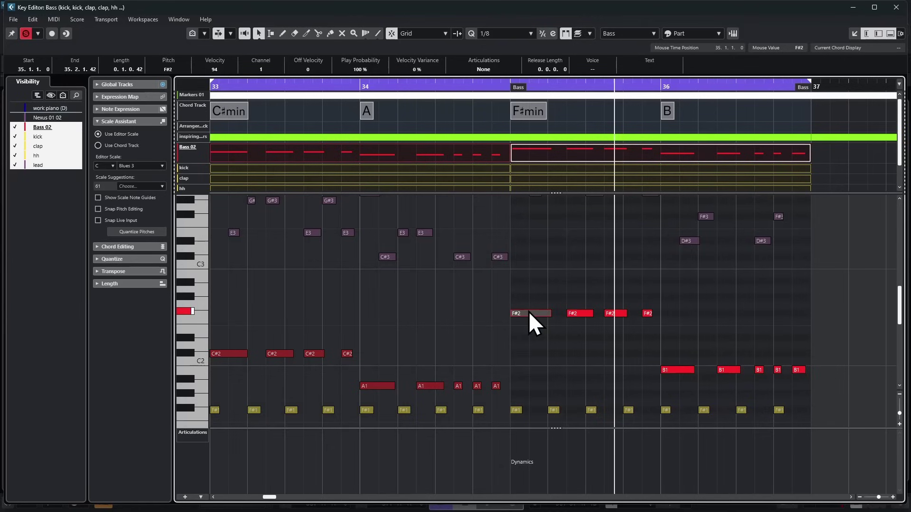
left_click(614, 314)
Make hh active and lengthen its bar 34 F#1 note to 0.0.2.0, ending at 34.2.3.0.
left_click(366, 410)
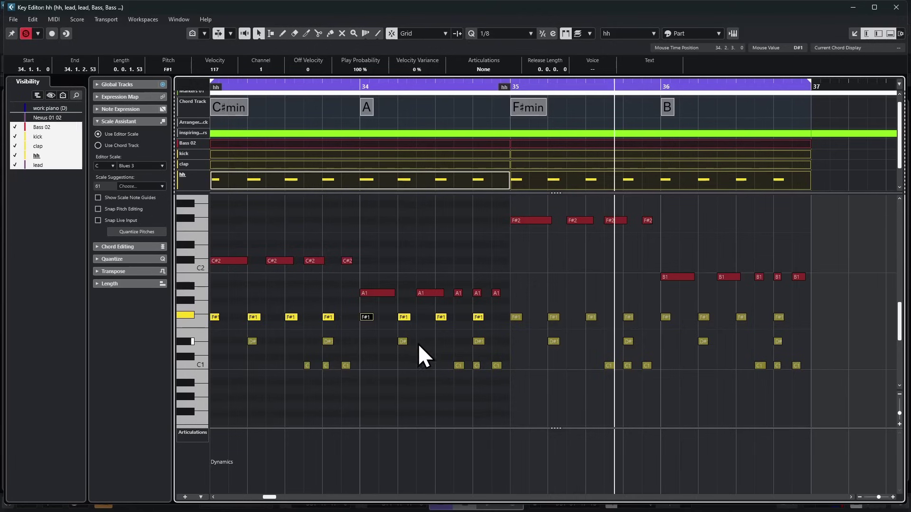
left_click(406, 320)
mouse_move(406, 321)
left_mouse_down()
mouse_move(405, 309)
mouse_move(406, 320)
left_mouse_up()
scroll(502, 323, "up", 3)
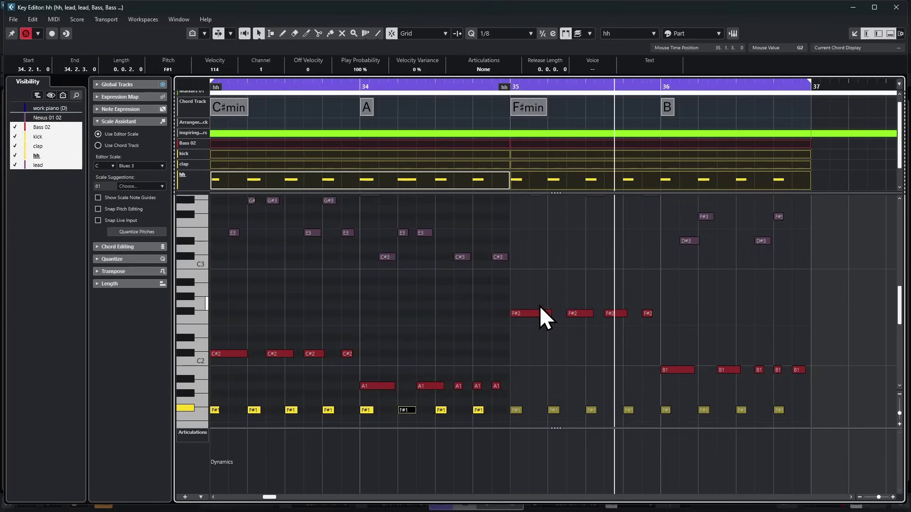
Select the first F#2 note to make Bass the active part, testing a move.
left_click(530, 314)
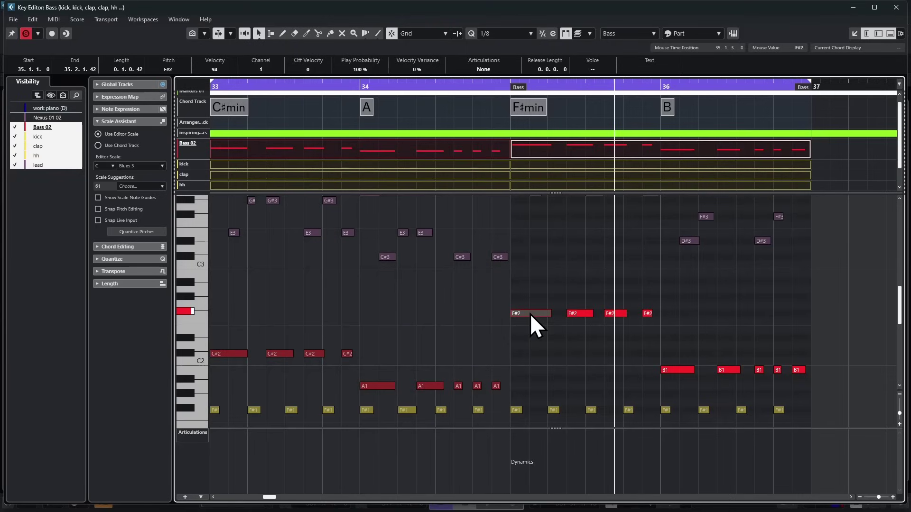
mouse_move(530, 314)
left_mouse_down()
mouse_move(528, 326)
mouse_move(521, 306)
left_mouse_up()
scroll(538, 292, "up", 3)
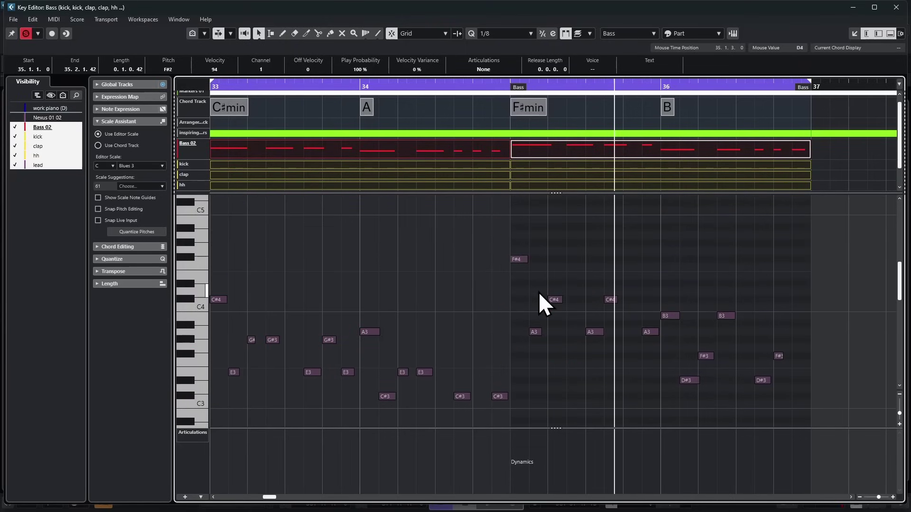
scroll(539, 292, "down", 6)
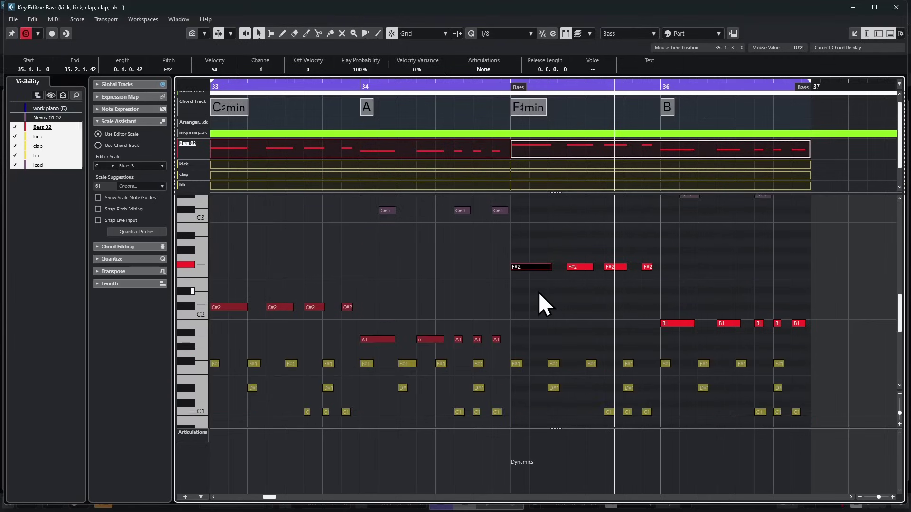
scroll(539, 292, "up", 6)
Select the first Bass part's notes, then deselect the C#2 and A1 notes.
left_click(589, 33)
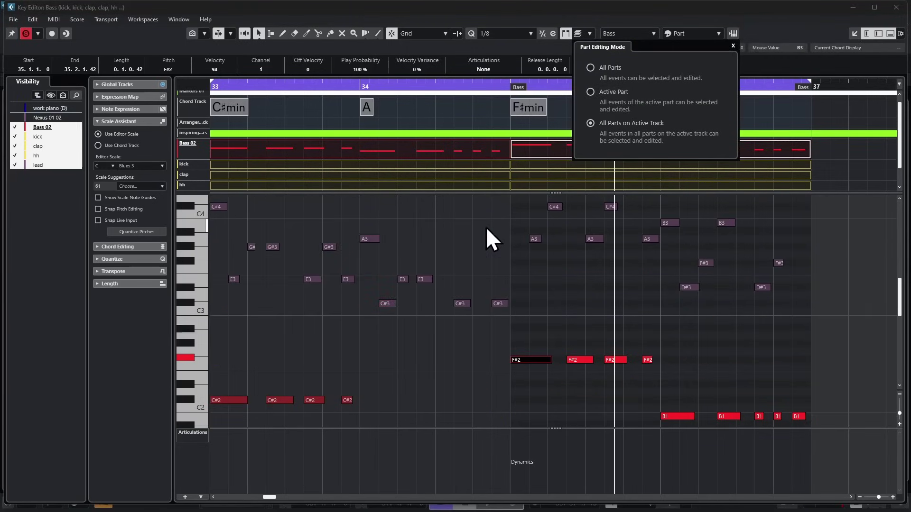
left_click(467, 223)
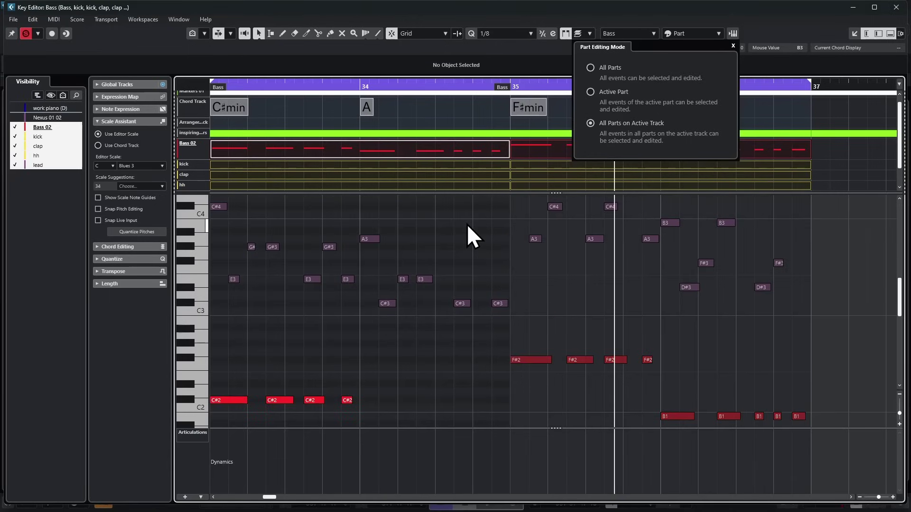
left_click_drag(475, 222, 815, 362)
scroll(728, 302, "up", 6)
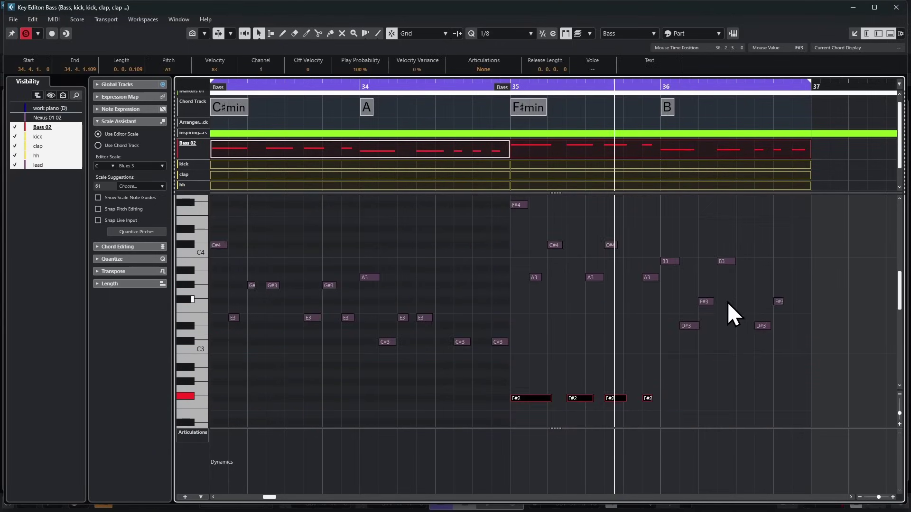
scroll(571, 401, "down", 6)
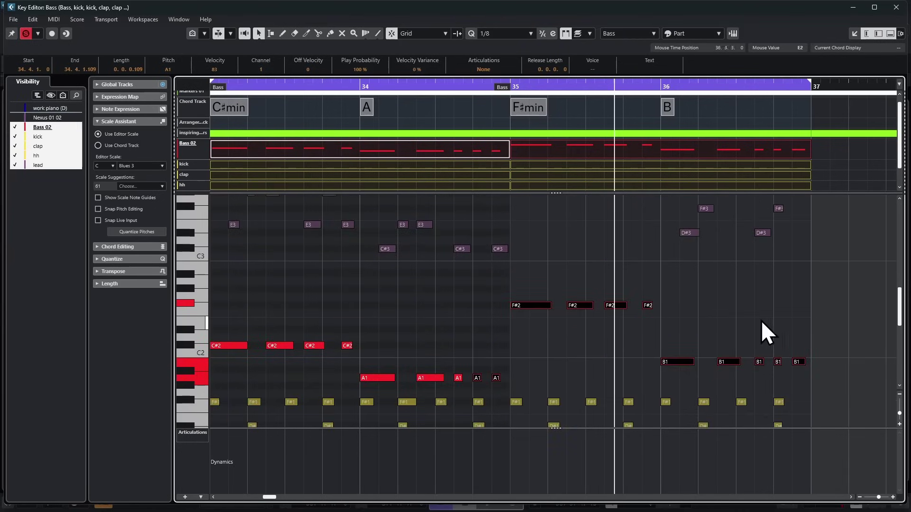
left_click(470, 286)
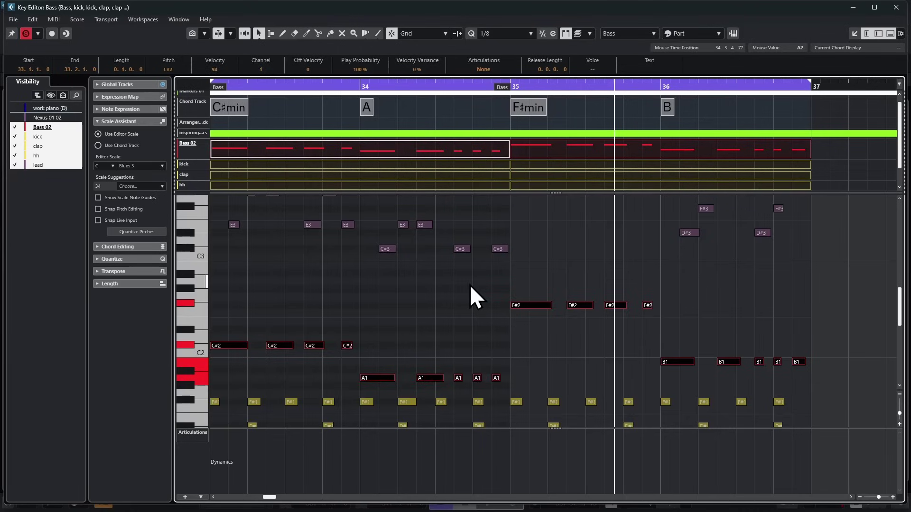
Set Part Editing Mode to All Parts and click lead, Bass and hh notes to switch the active part.
left_click(589, 34)
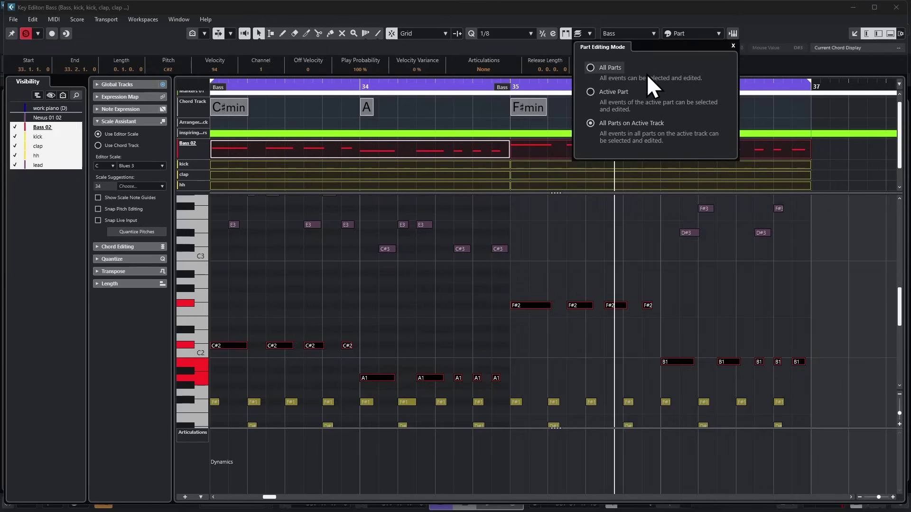
left_click(591, 67)
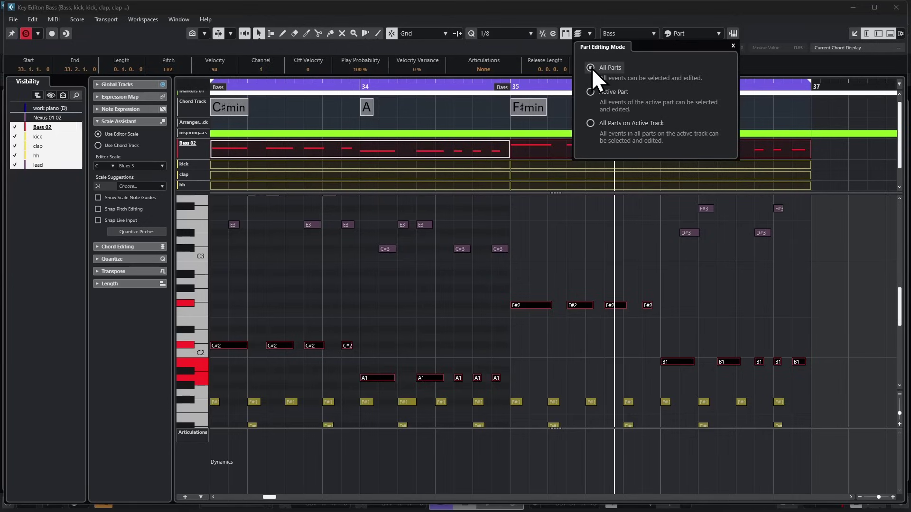
left_click(853, 254)
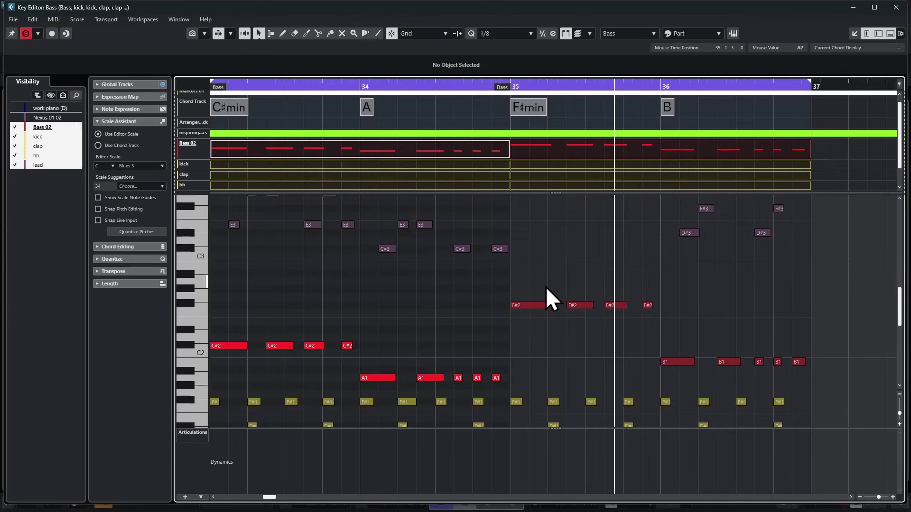
left_click(461, 249)
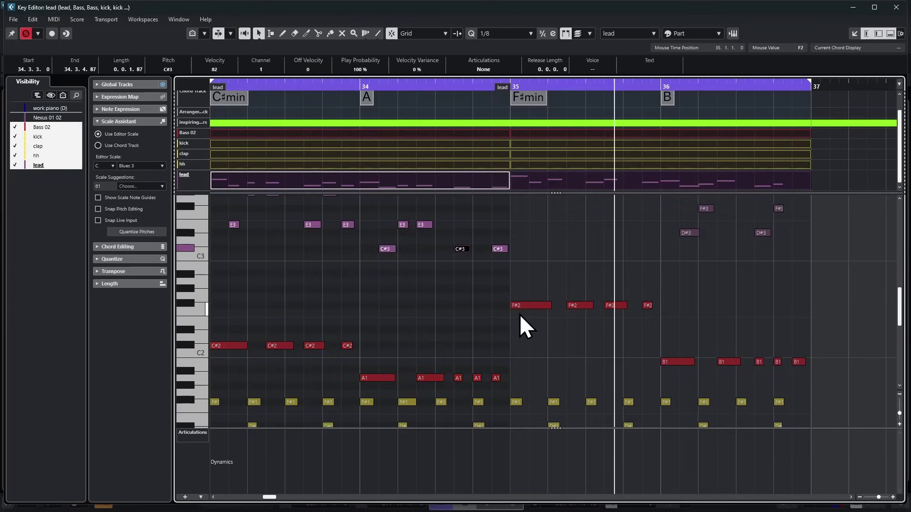
left_click(537, 304)
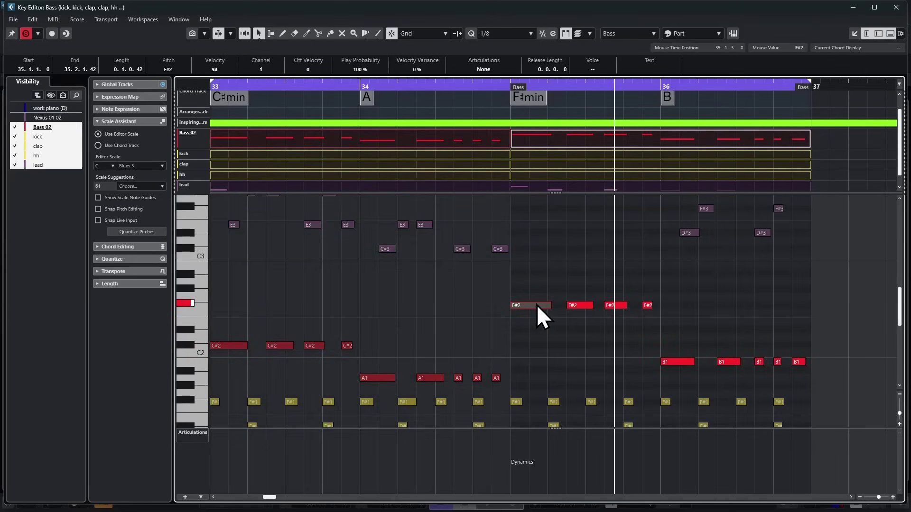
left_click(516, 403)
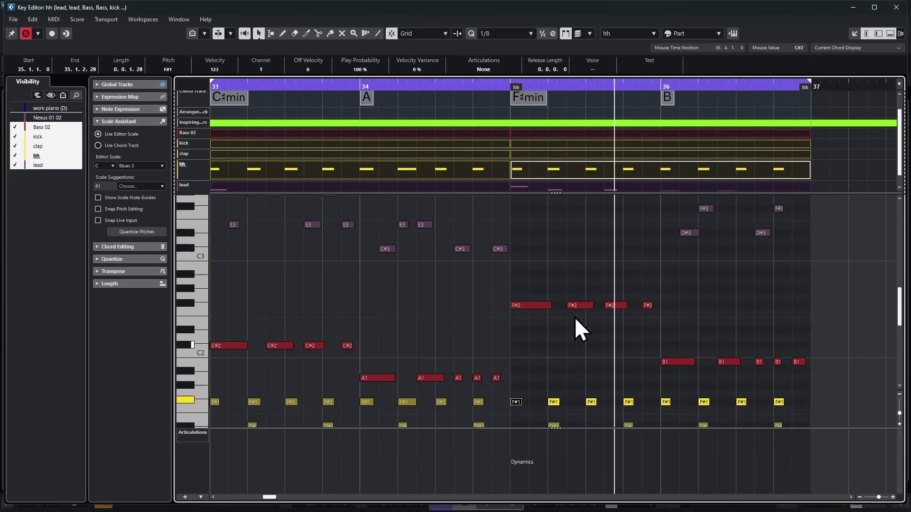
Marquee-select the bar 35 F#2, C#3 and F#1 notes across the Bass, lead and hh parts.
left_click(590, 33)
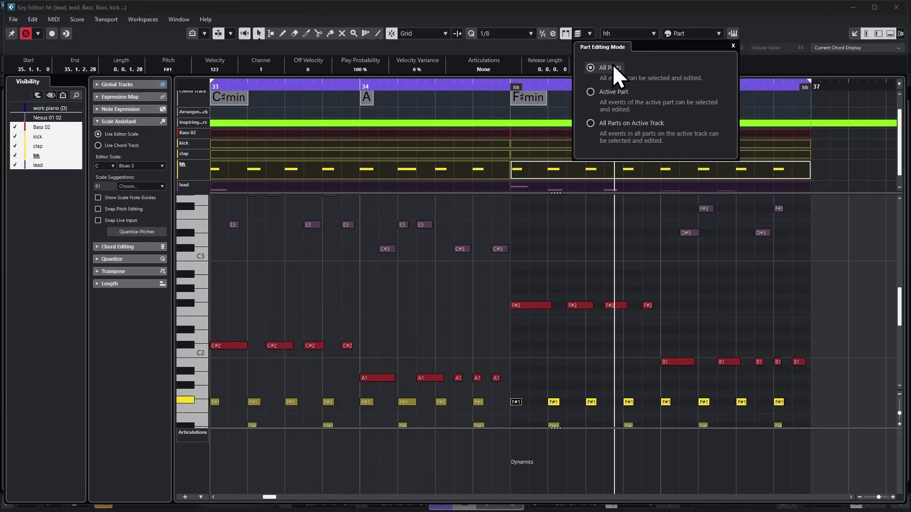
left_click(483, 218)
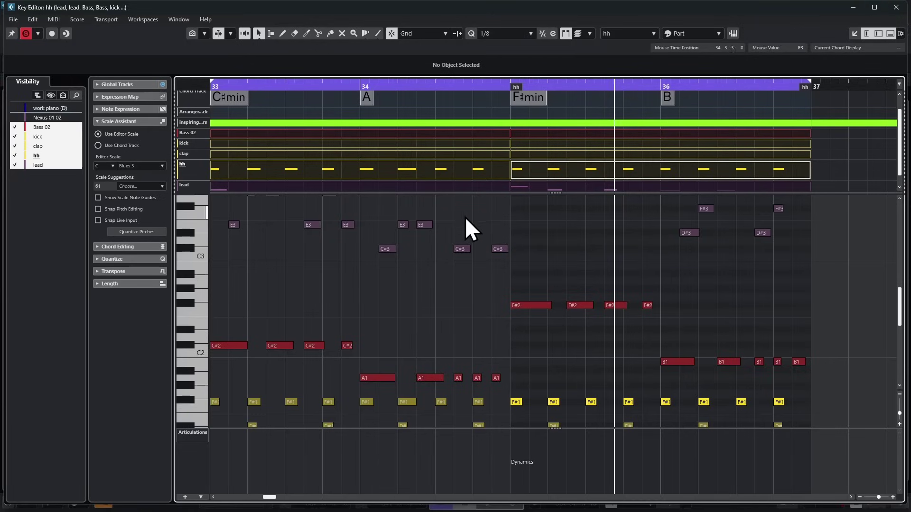
left_click_drag(484, 215, 586, 411)
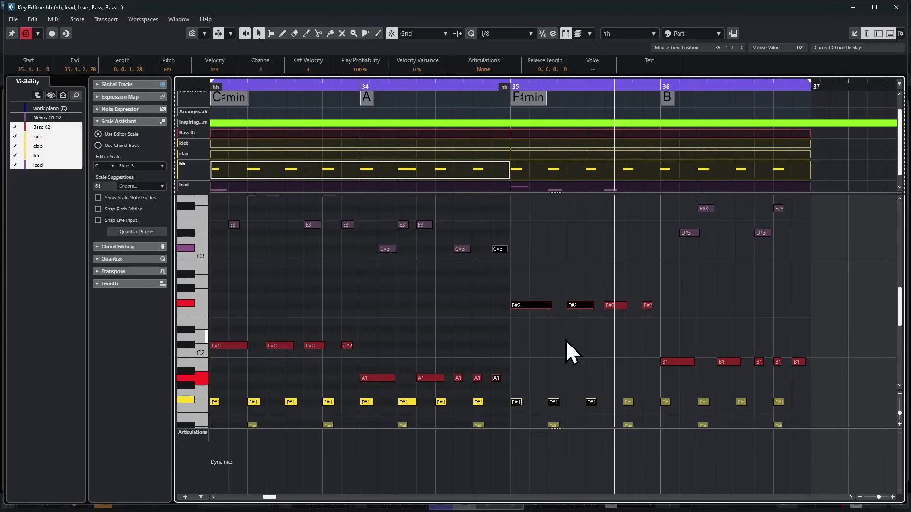
Clear the note selection and set Part Editing Mode to Active Part.
left_click(516, 323)
left_click(588, 33)
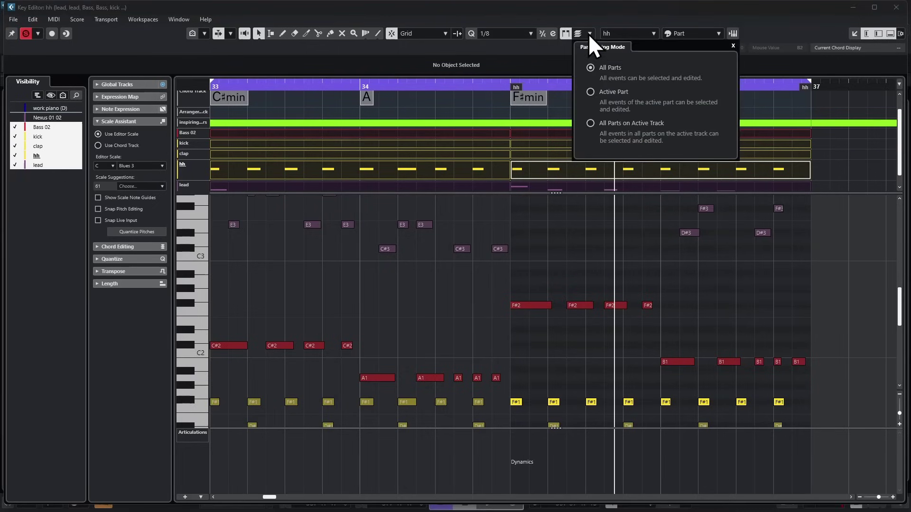
left_click(590, 91)
scroll(628, 33, "up", 3)
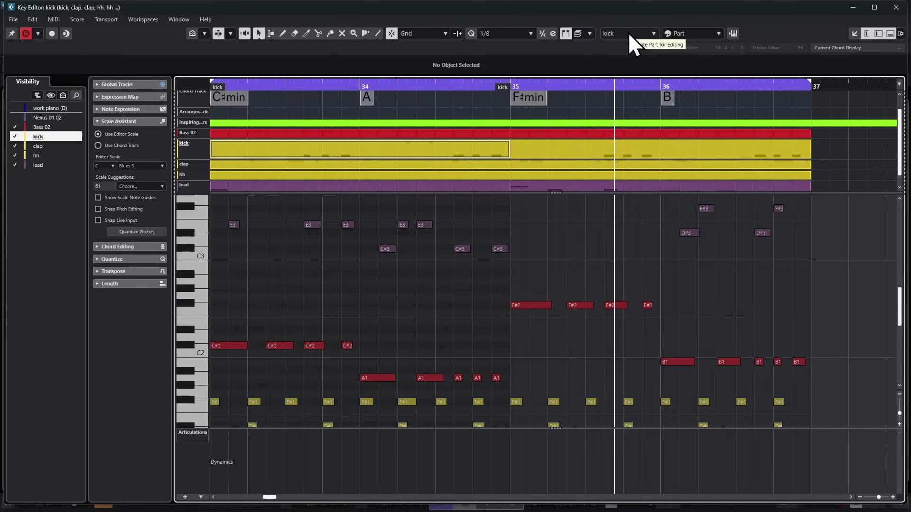
Make the later Bass part active and marquee-select its F#2 and B1 notes.
left_click(628, 33)
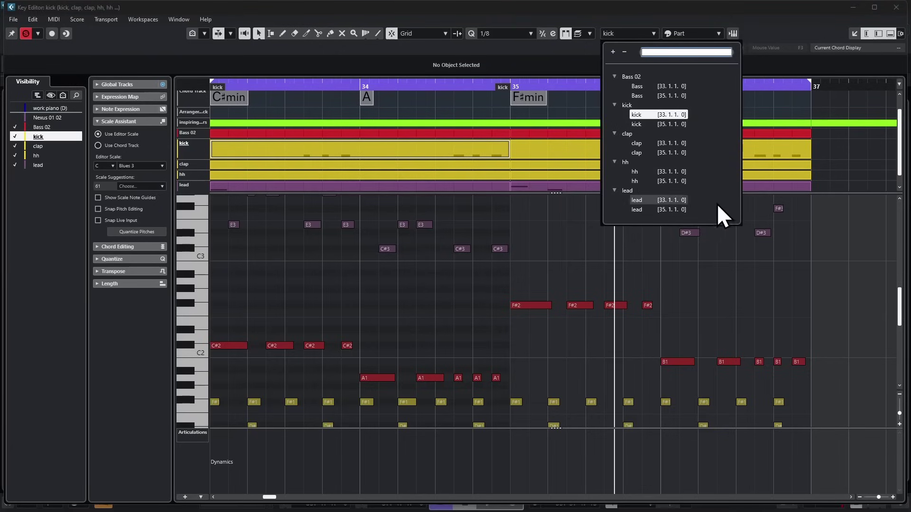
left_click_drag(701, 286, 531, 325)
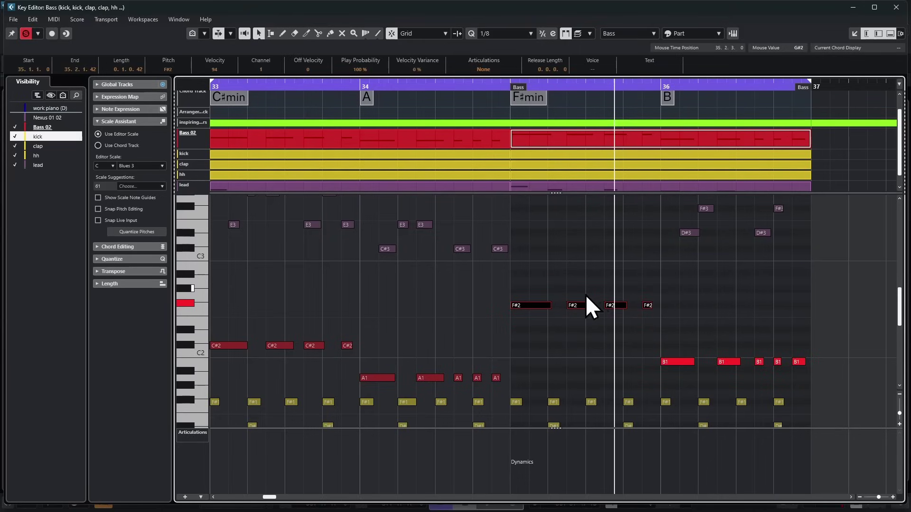
left_click_drag(523, 267, 800, 412)
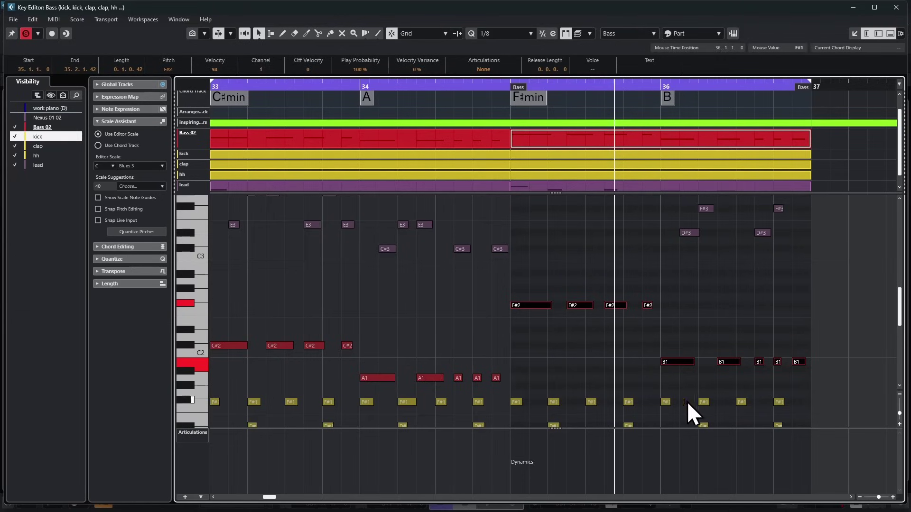
left_click_drag(524, 346, 787, 413)
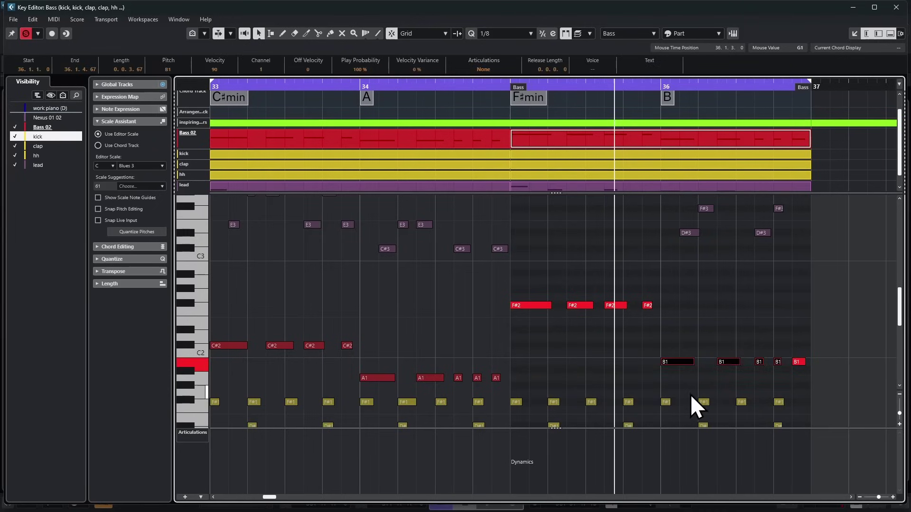
scroll(520, 217, "up", 2)
left_click_drag(520, 216, 799, 419)
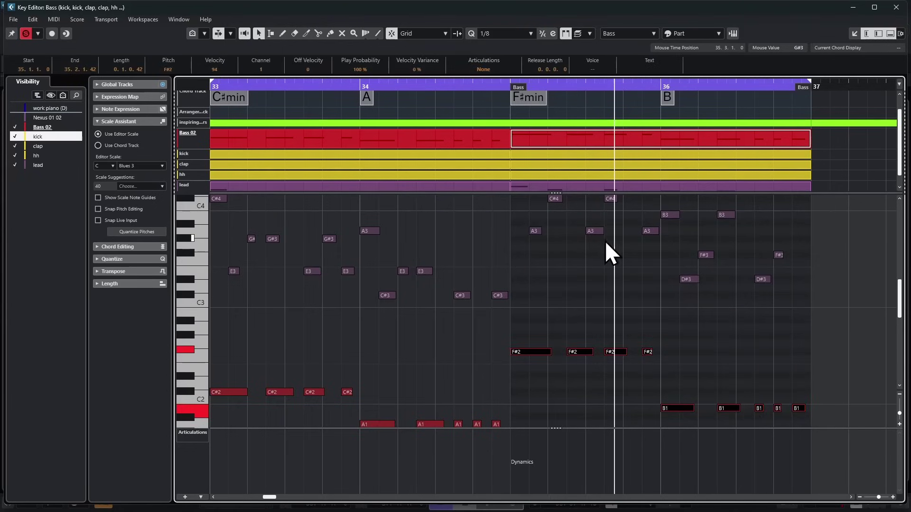
left_click(633, 34)
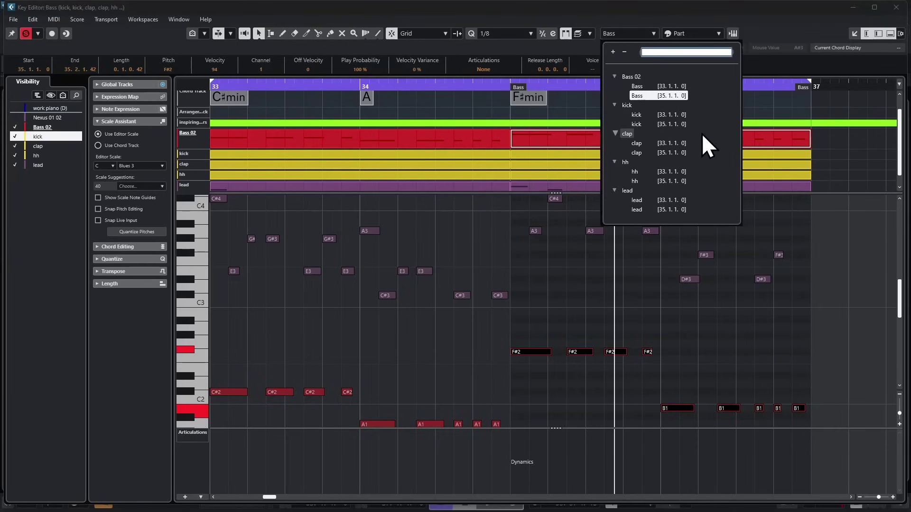
Keeping the Bass part active, select the first F#2 note, then all four F#2 notes.
left_click(733, 315)
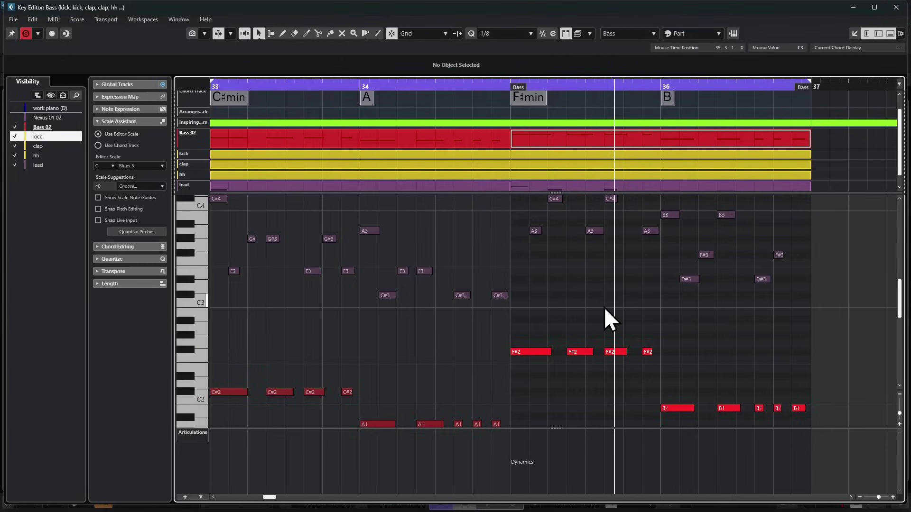
left_click(534, 351)
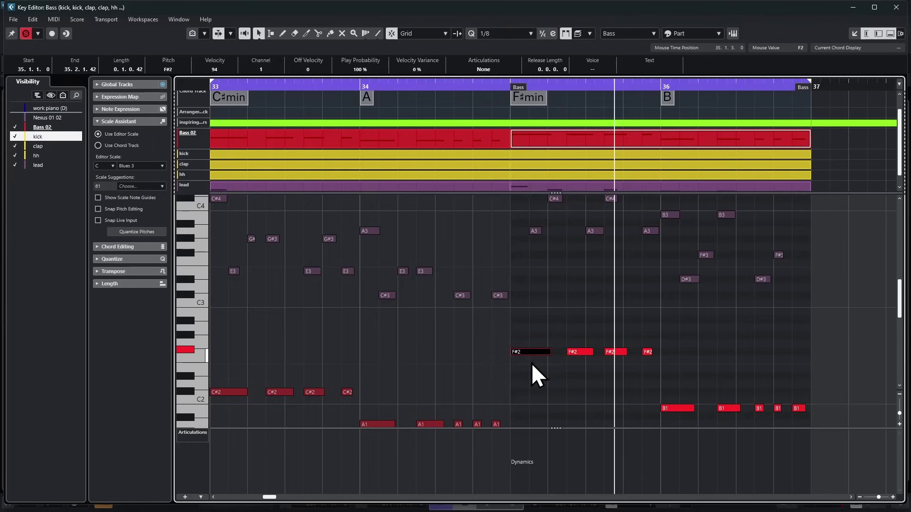
left_click(589, 34)
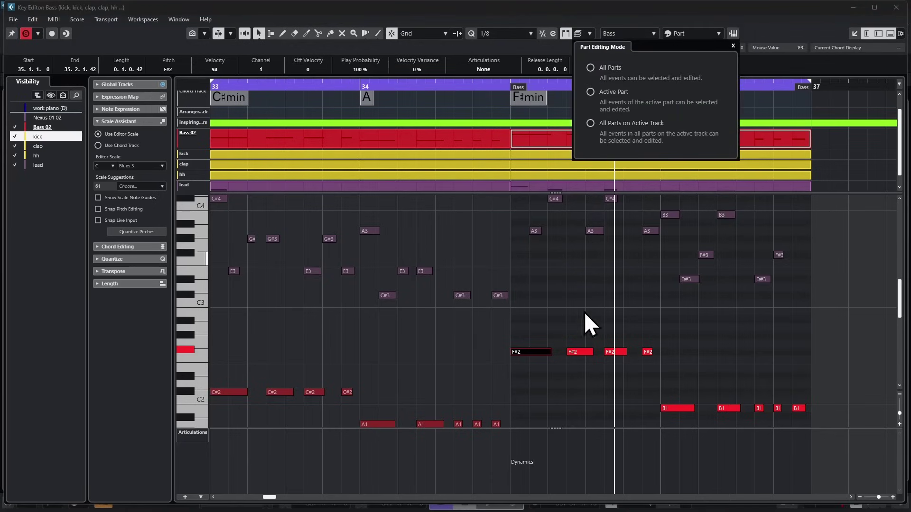
left_click_drag(522, 327, 667, 374)
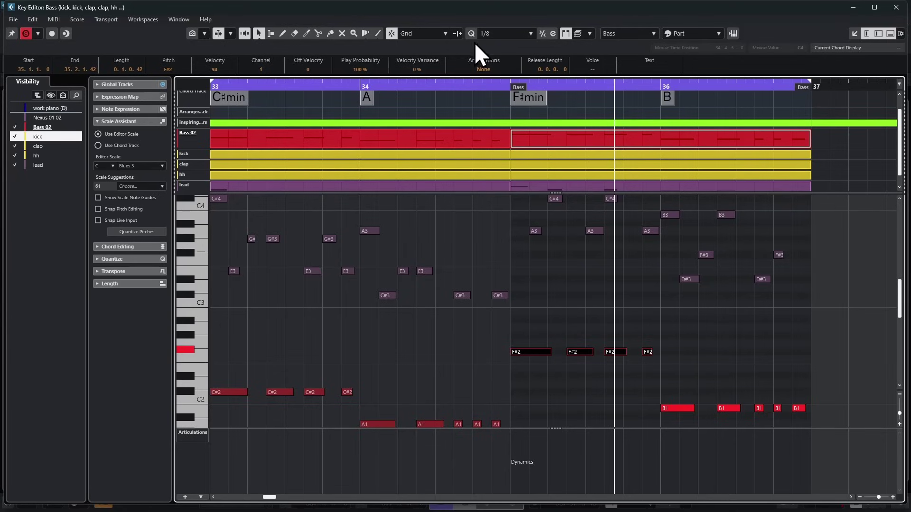
Set Part Editing Mode to All Parts on Active Track and cycle the active track through Bass 02, clap and kick.
left_click(590, 33)
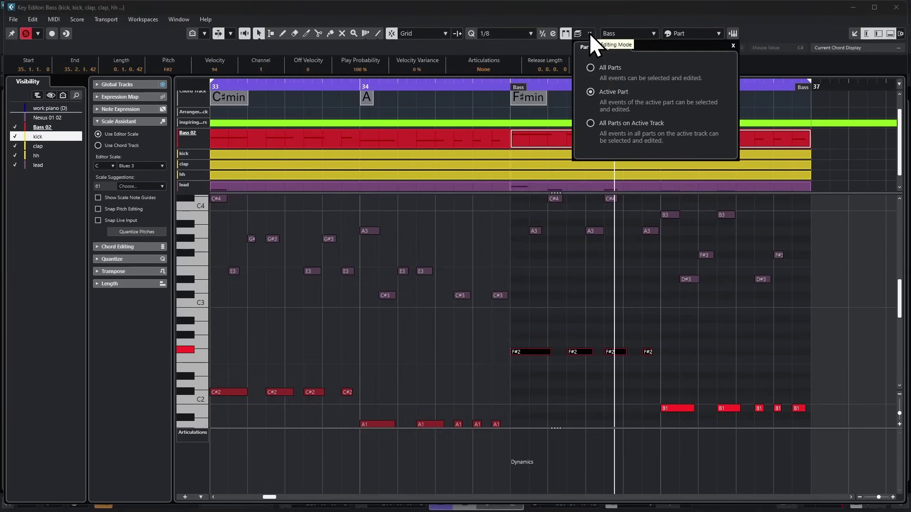
left_click(590, 124)
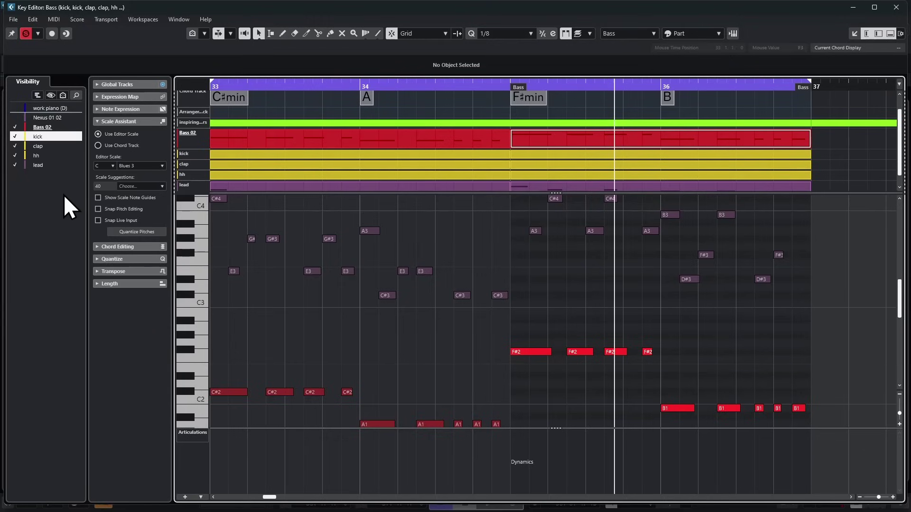
left_click(38, 116)
left_click(38, 128)
left_click(37, 145)
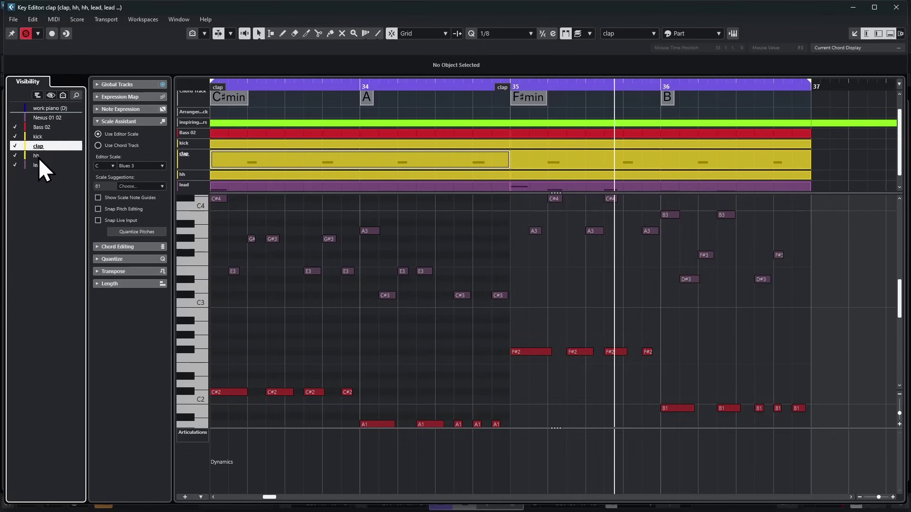
key("Up")
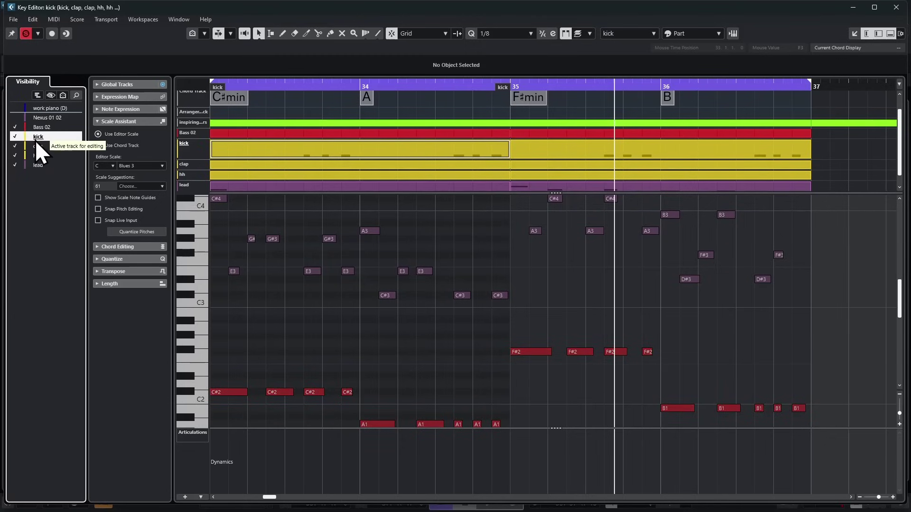
Make Bass 02 the active track and marquee-select its F#2 and B1 notes.
scroll(568, 283, "down", 4)
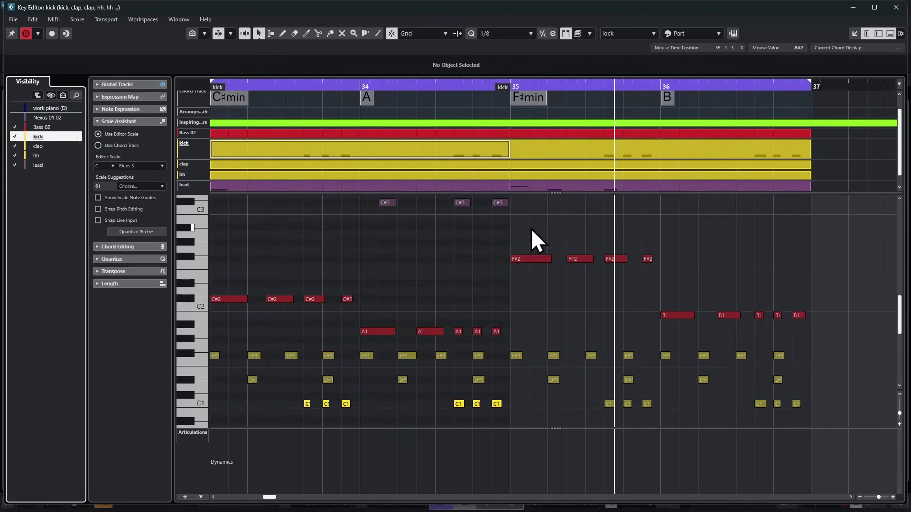
left_click_drag(525, 223, 773, 420)
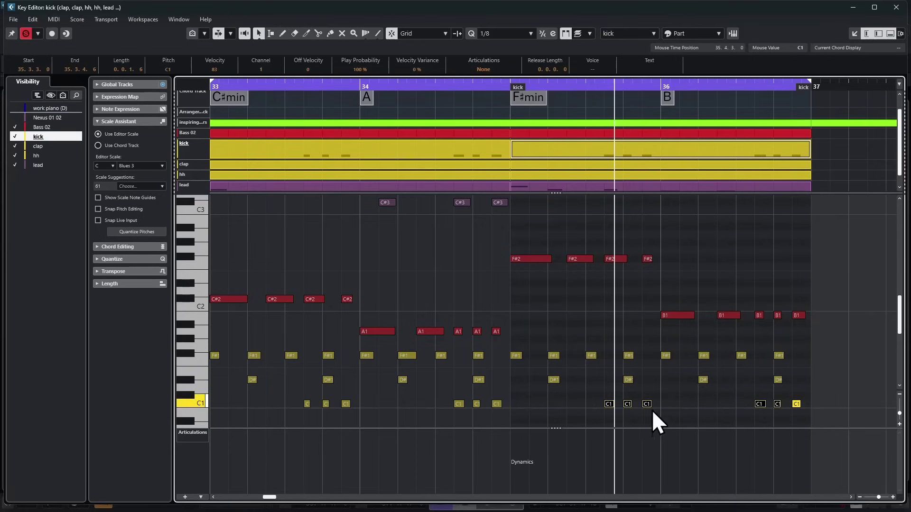
left_click(42, 127)
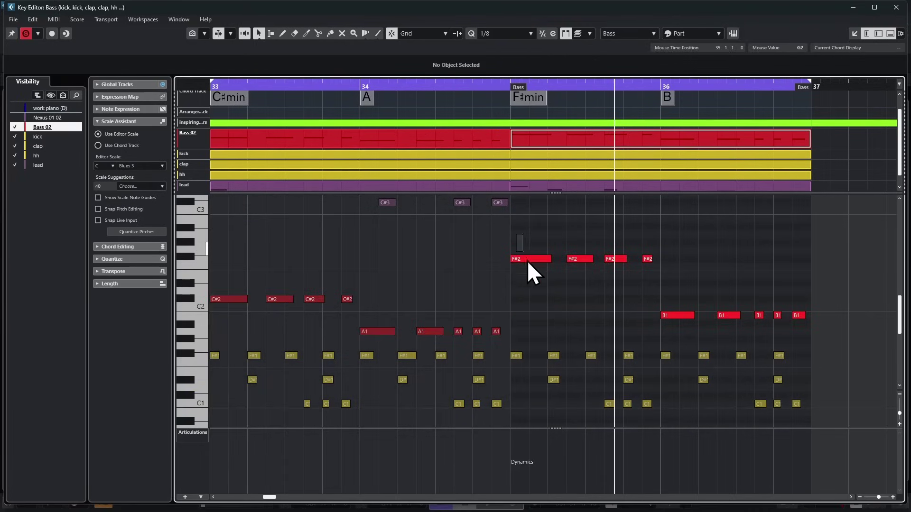
left_click_drag(522, 251, 778, 407)
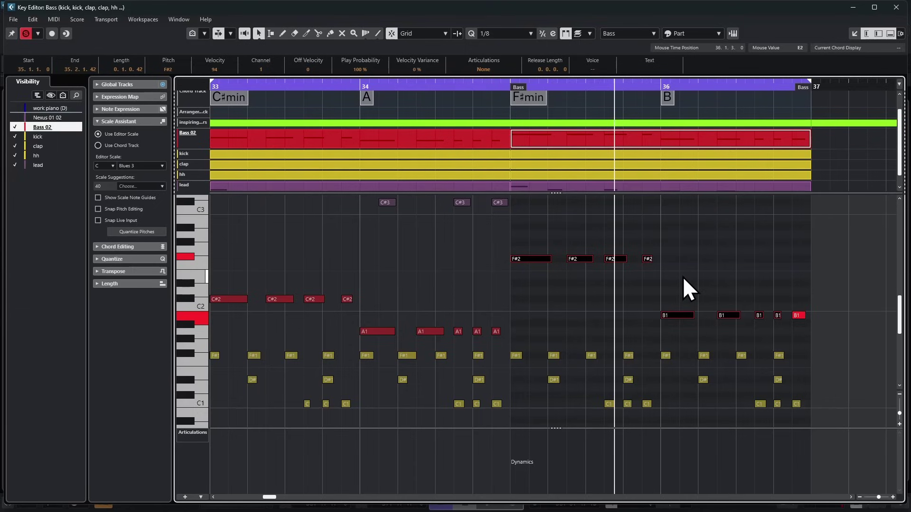
left_click(637, 33)
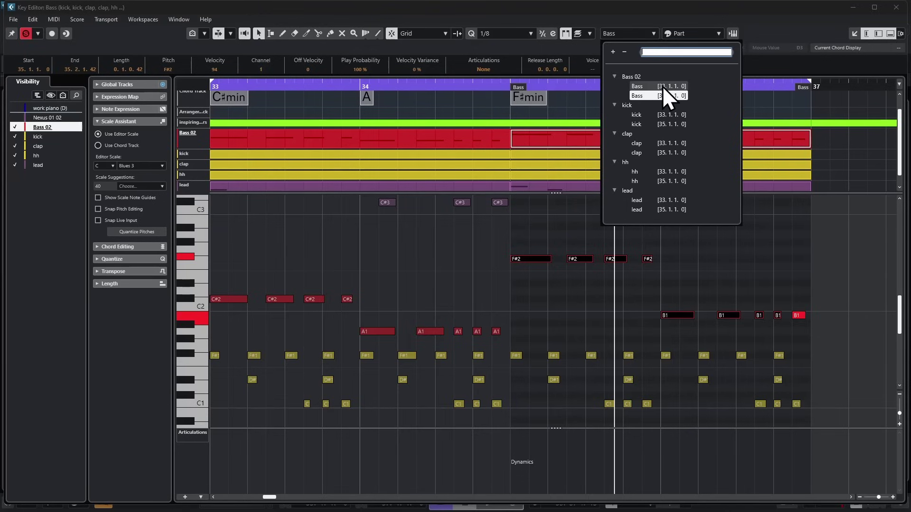
left_click(589, 33)
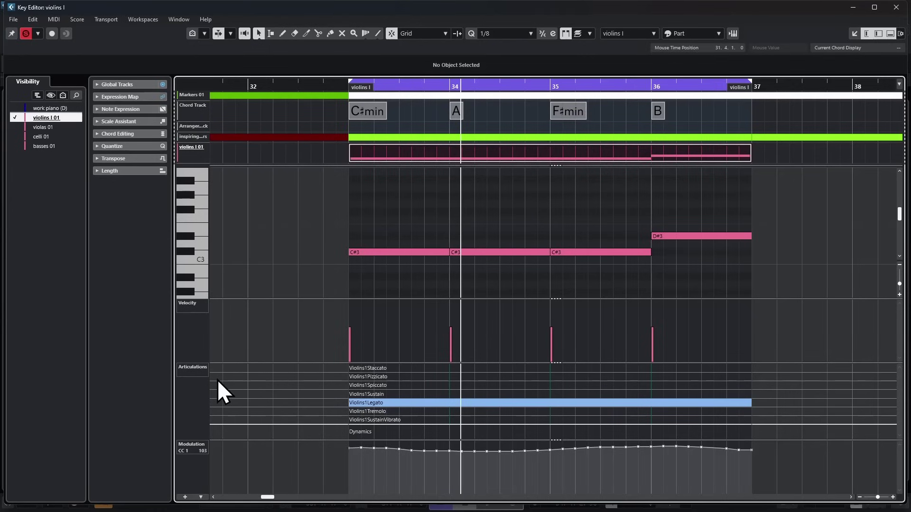
Enlarge the note area, select the bar 34 and 35 C#3 notes, and open the Velocity controller menu.
left_click_drag(273, 298, 326, 366)
left_click(485, 253)
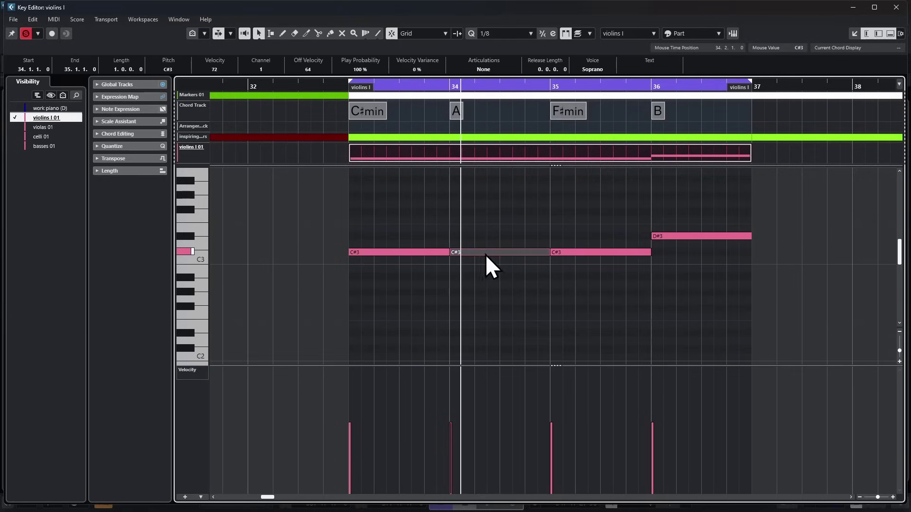
left_click(575, 252)
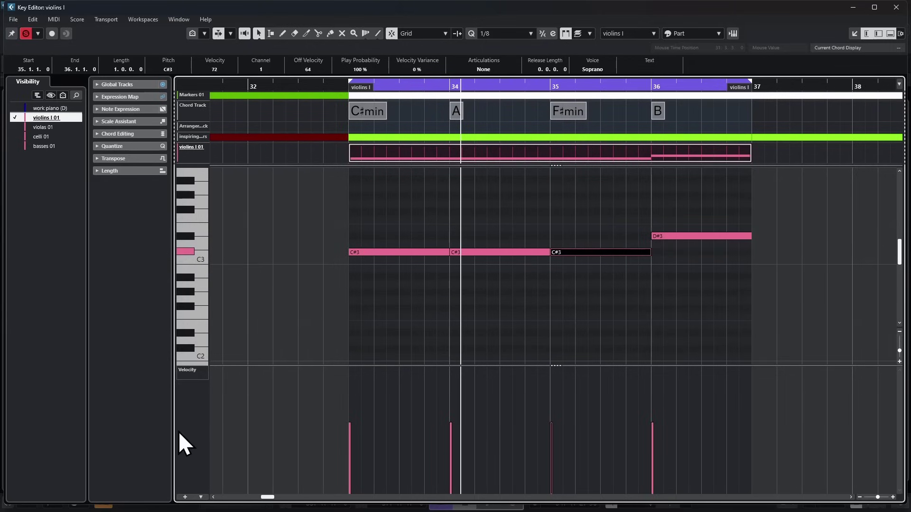
left_click(196, 372)
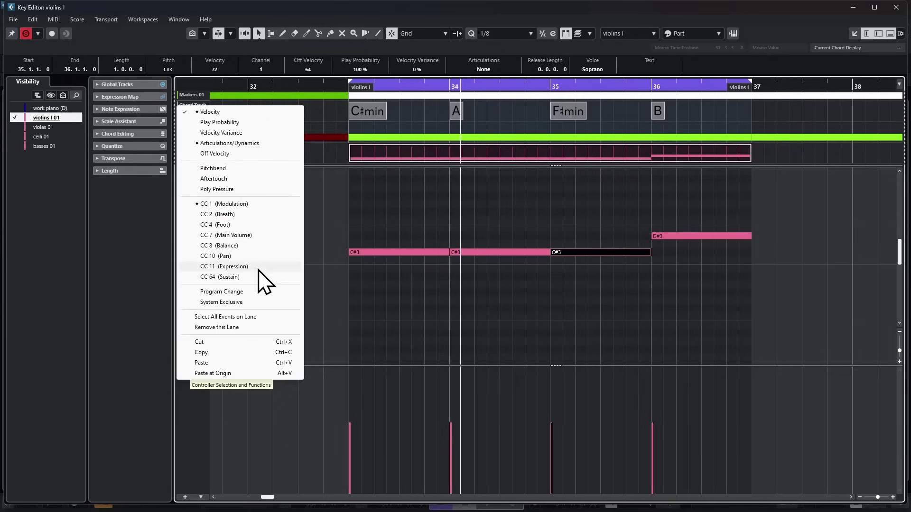
Open and dismiss the Velocity lane's controller and lane option menus without changes.
left_click(191, 395)
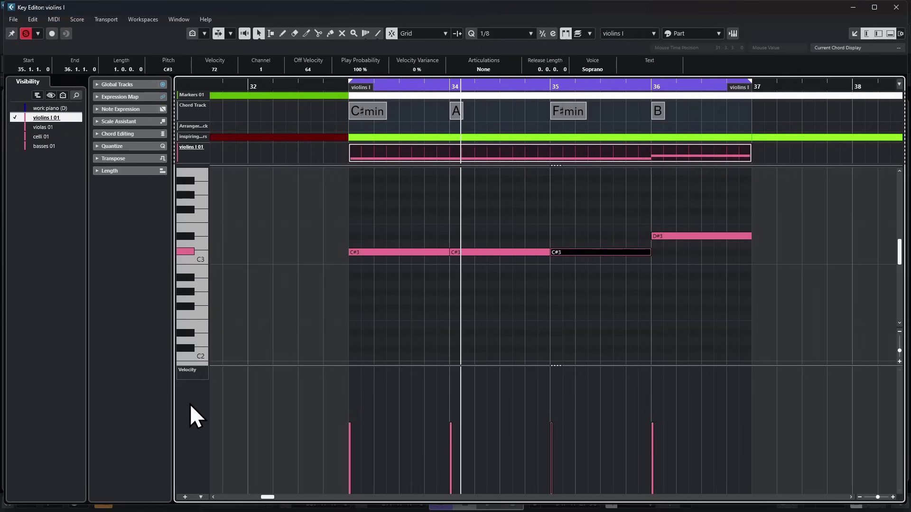
left_click(186, 371)
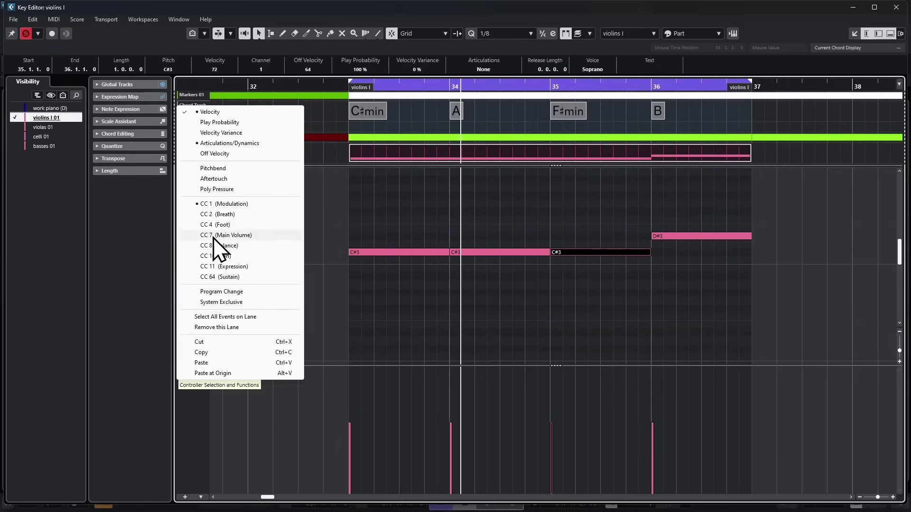
left_click(185, 372)
right_click(186, 372)
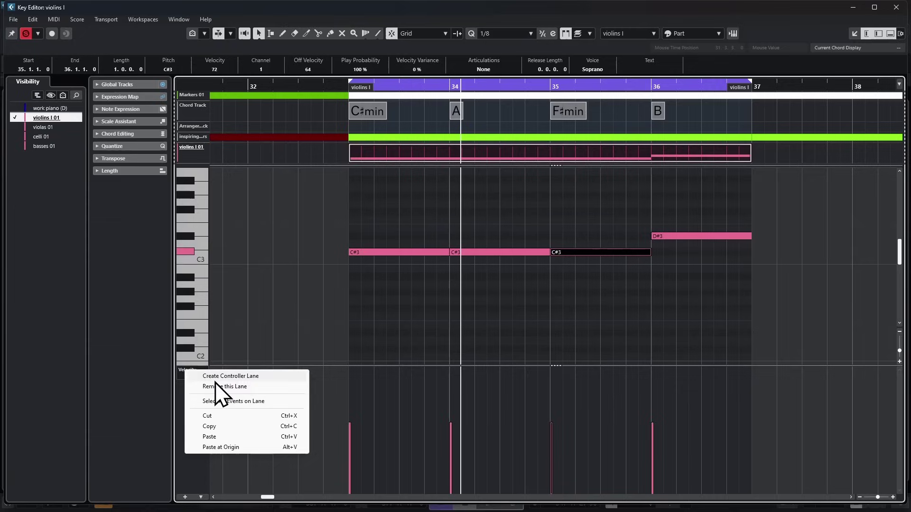
key("Escape")
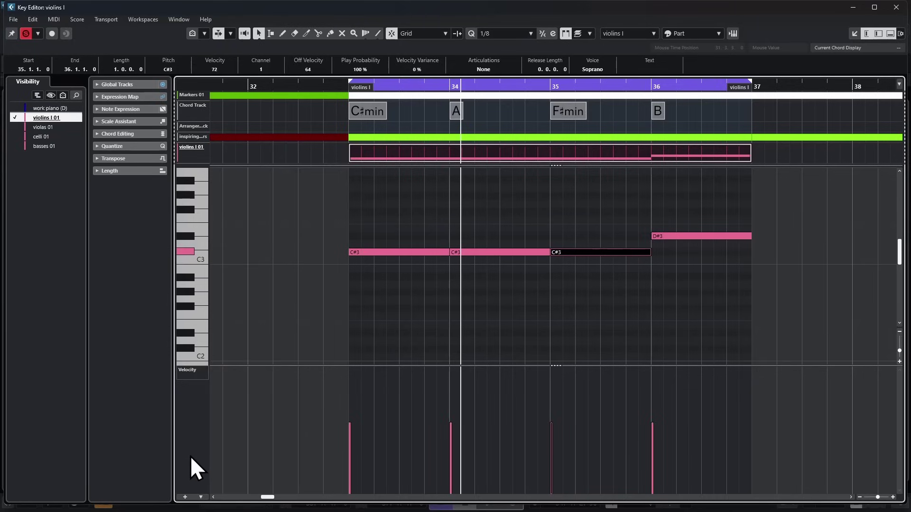
Choose Show Velocity Lane Only so a single Velocity lane sits beneath the notes.
left_click(183, 497)
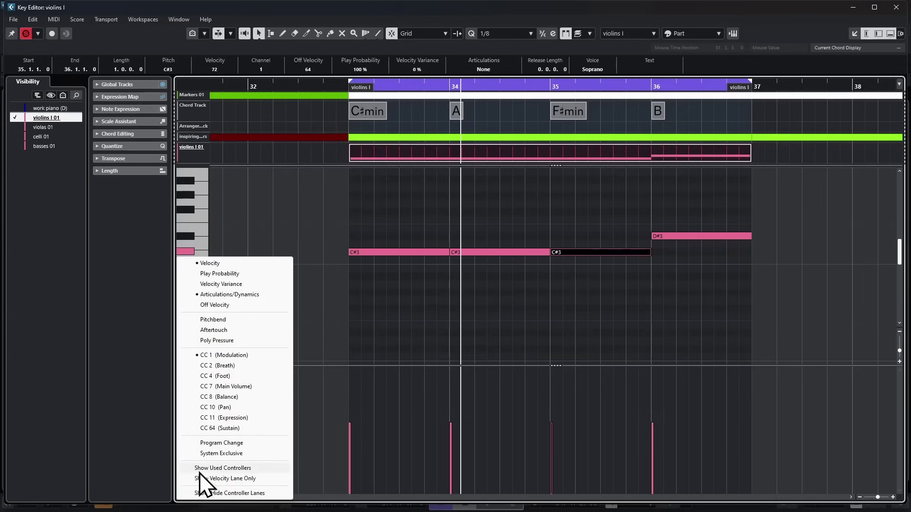
left_click(218, 479)
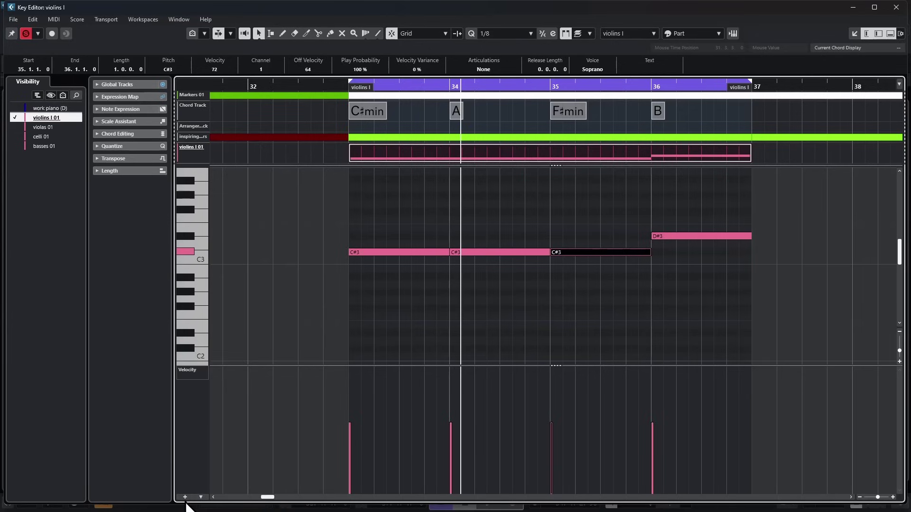
left_click(201, 497)
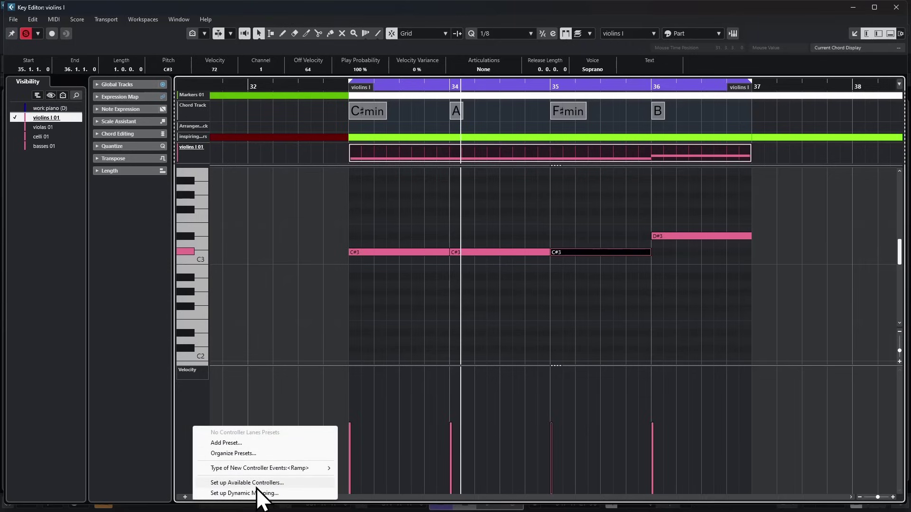
left_click(472, 381)
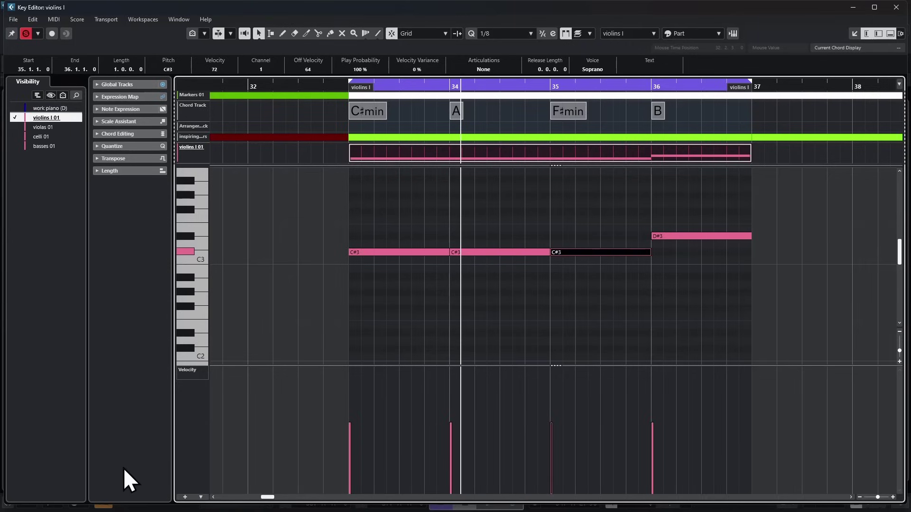
Browse the lane's controller menu and Controller Lane Setup presets, closing them unchanged.
left_click(189, 377)
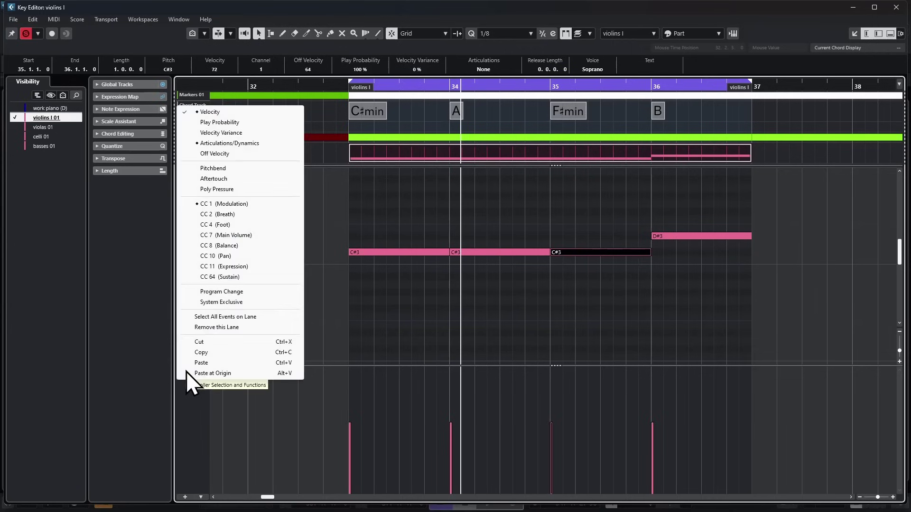
left_click(191, 402)
left_click(185, 497)
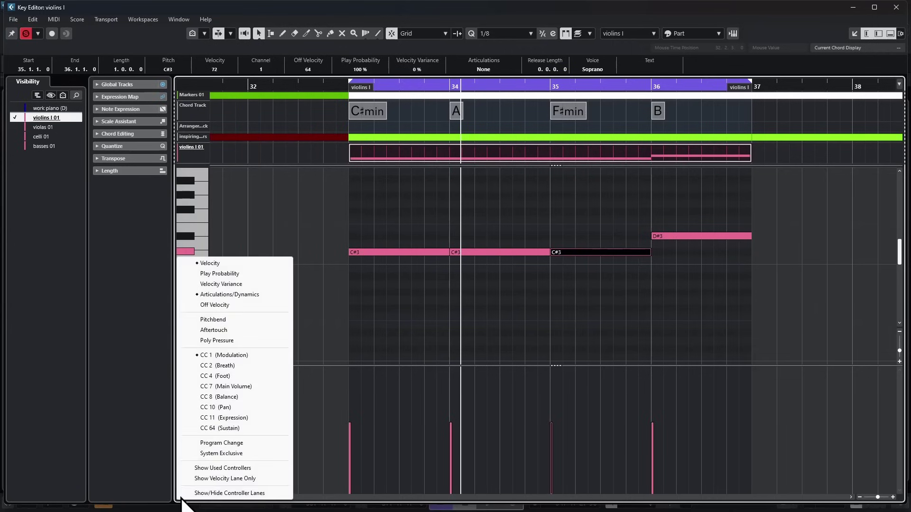
left_click(151, 447)
left_click(195, 497)
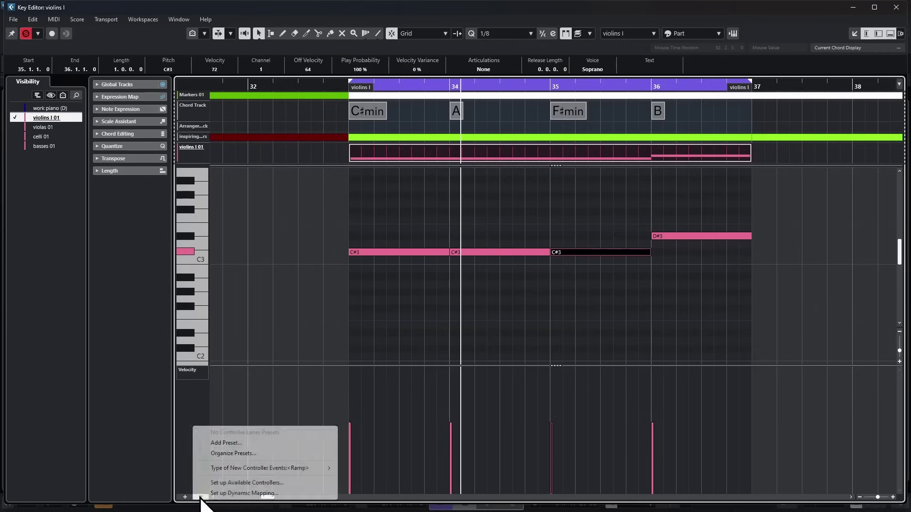
left_click(176, 461)
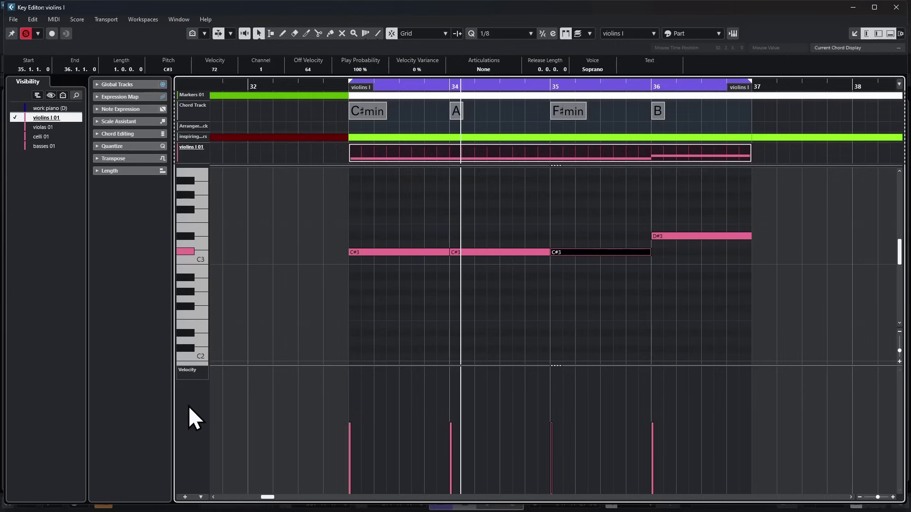
Make the controller lane taller and switch it to Articulations, then CC 1 Modulation.
left_click_drag(266, 366, 276, 312)
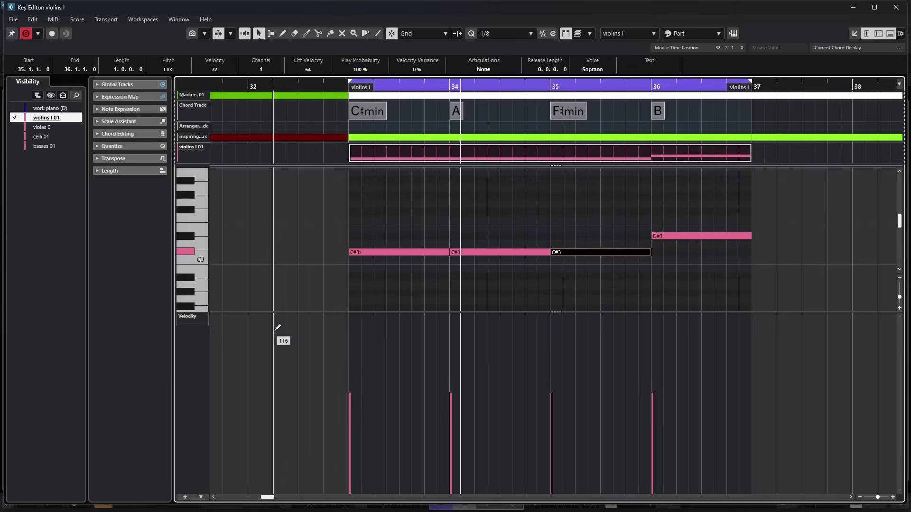
left_click(198, 342)
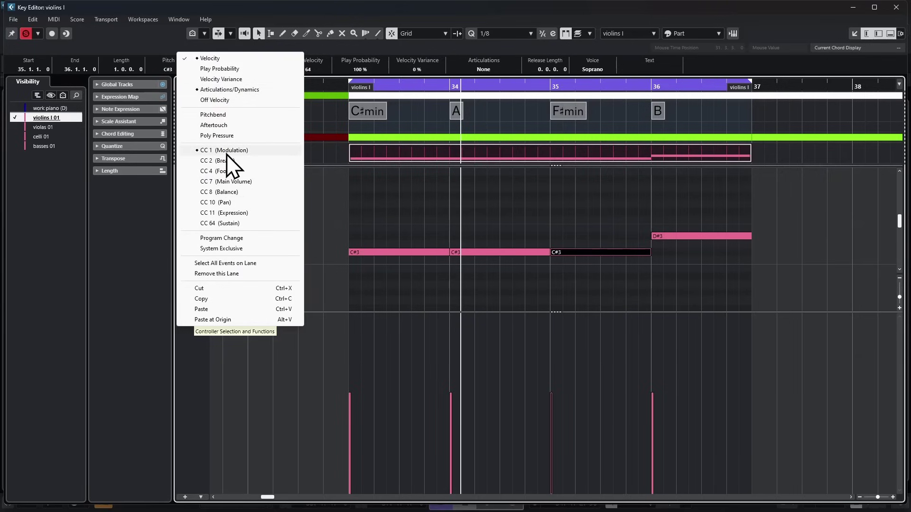
left_click(231, 90)
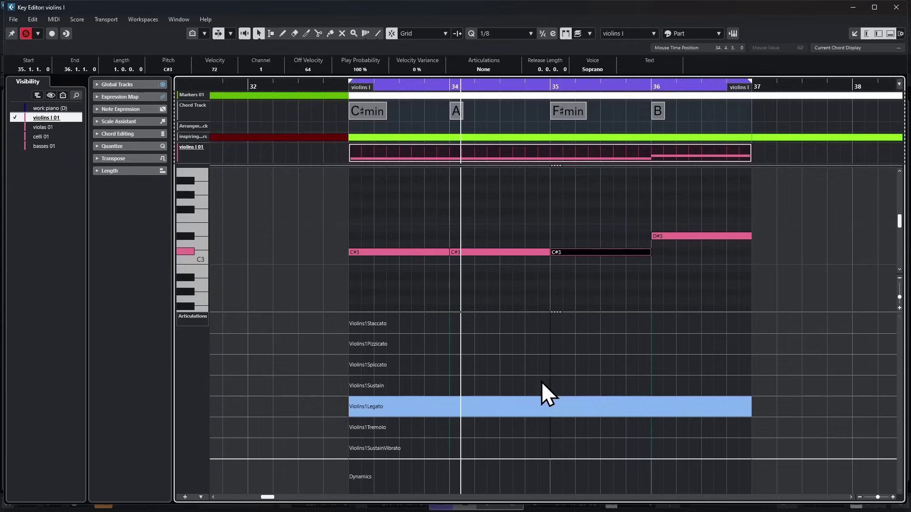
left_click(192, 314)
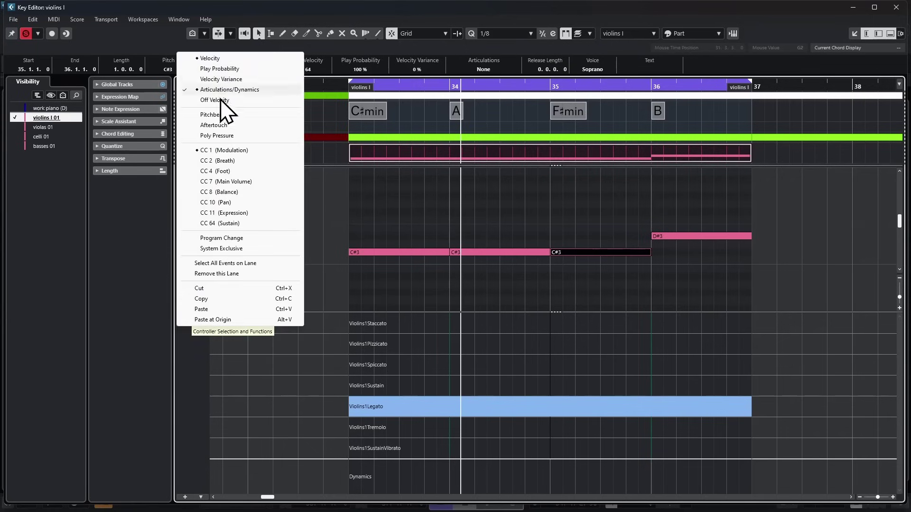
left_click(232, 151)
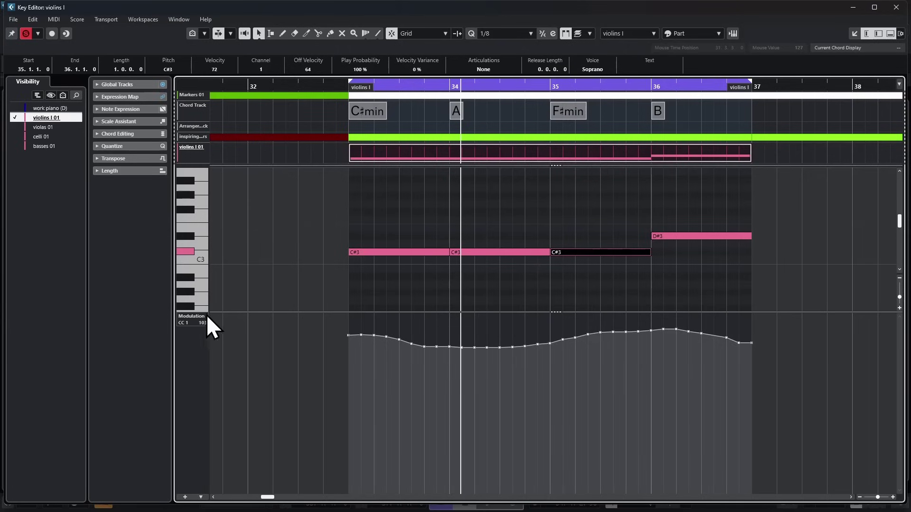
Switch the lane back to Velocity, then to the empty Aftertouch lane.
left_click(192, 317)
left_click(194, 317)
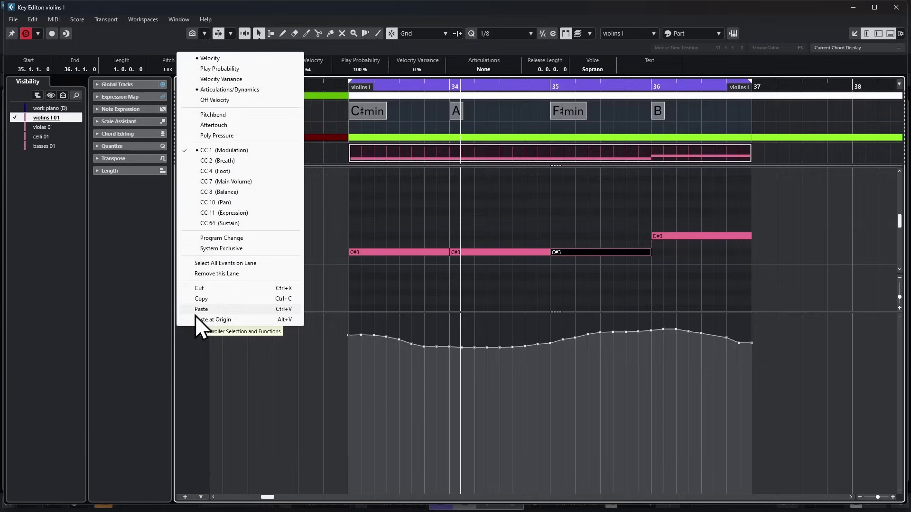
left_click(219, 56)
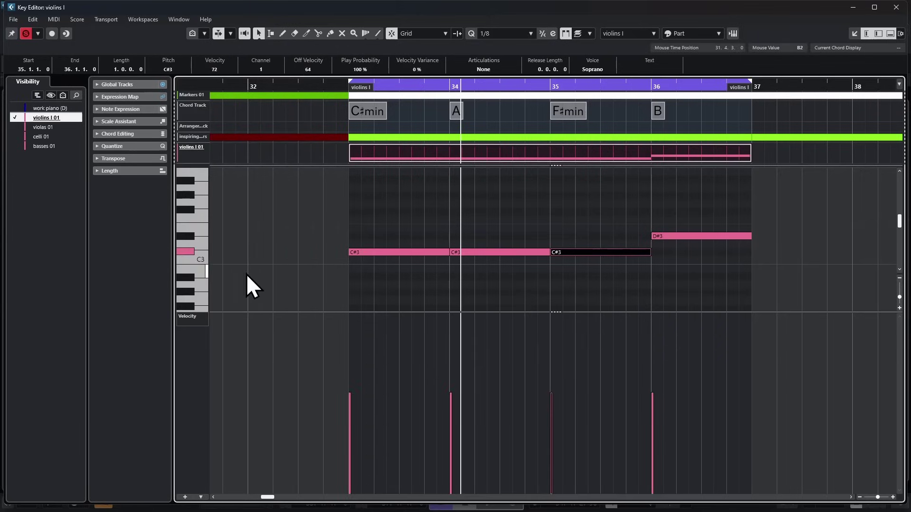
left_click(190, 318)
Cycle the violins I lane past the empty Foot and Sustain controllers and back to CC 1 Modulation.
key("Down")
key("Down")
key("Return")
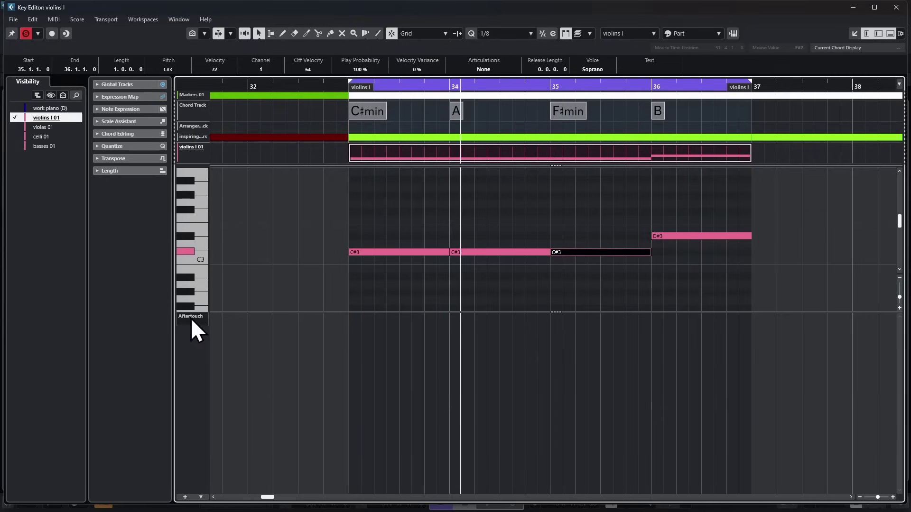
scroll(190, 317, "down", 2)
scroll(191, 318, "up", 5)
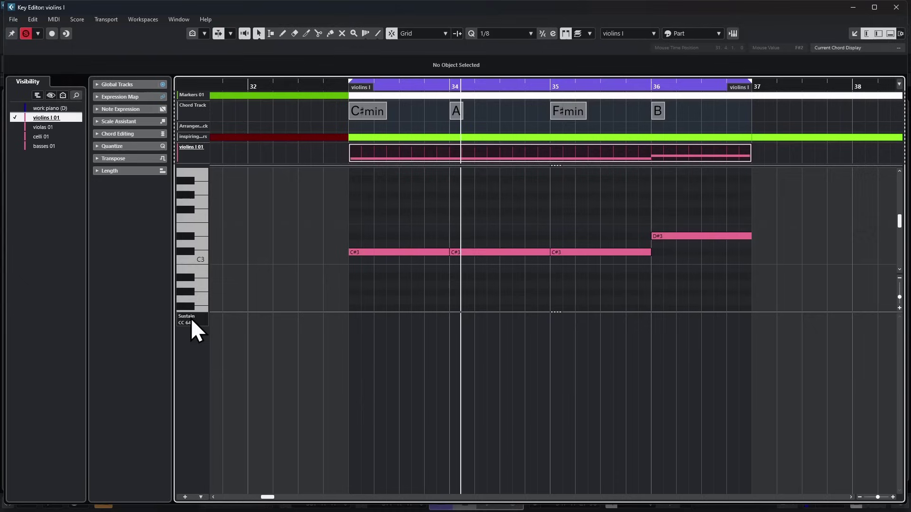
scroll(191, 318, "up", 4)
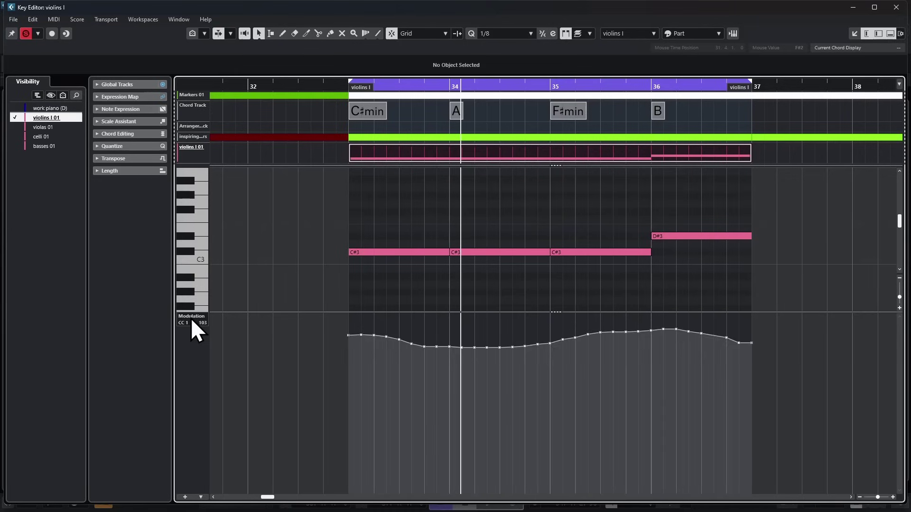
scroll(191, 318, "down", 1)
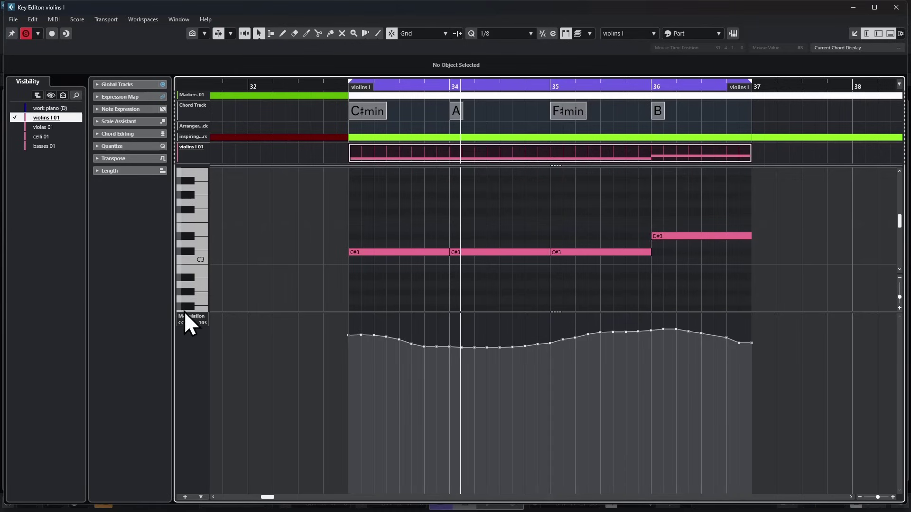
scroll(191, 315, "down", 2)
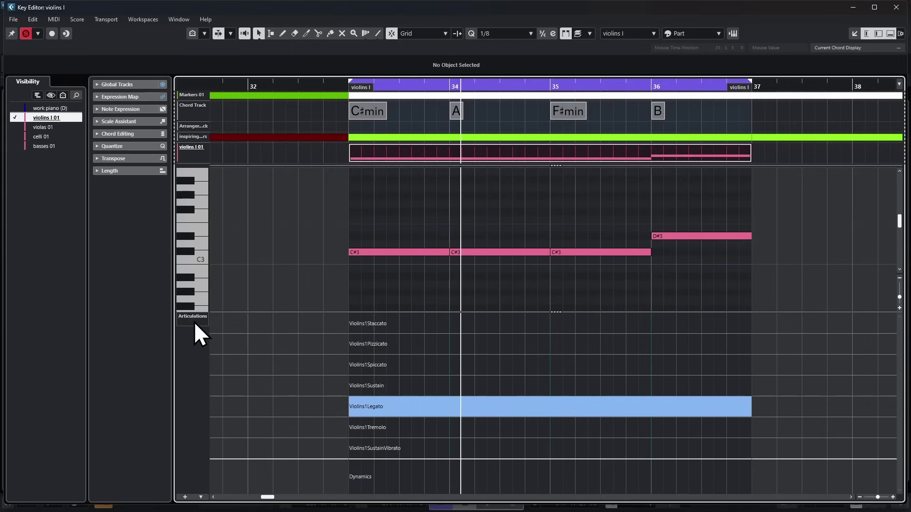
scroll(192, 317, "down", 2)
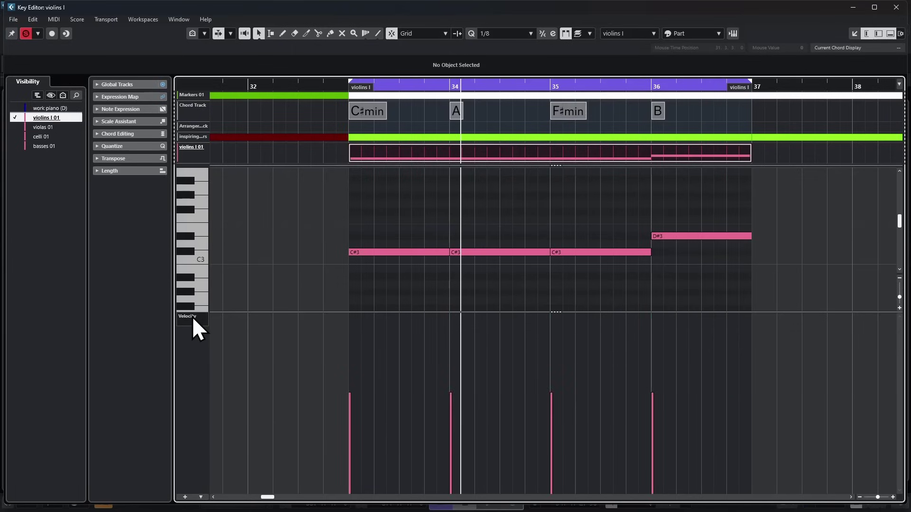
scroll(192, 317, "down", 1)
left_click(192, 317)
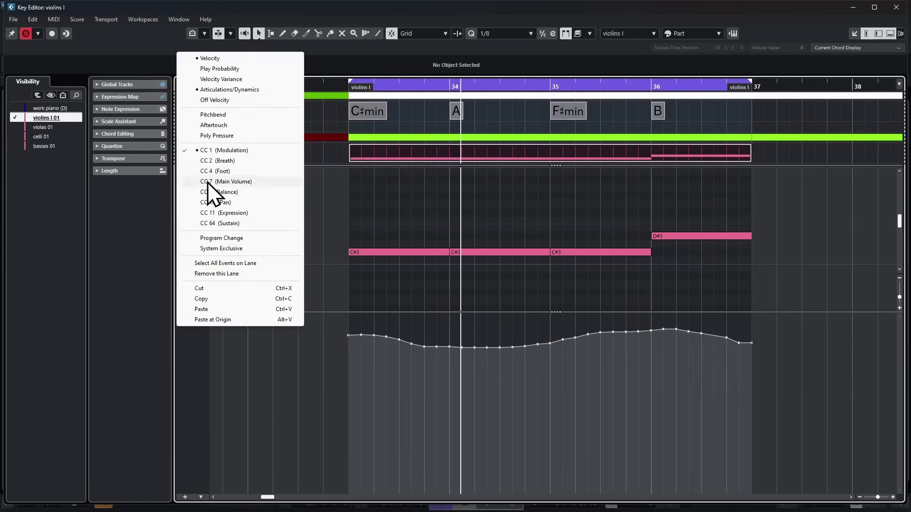
Show lanes for all used controllers and resize the Articulations, Velocity and note areas.
left_click(181, 361)
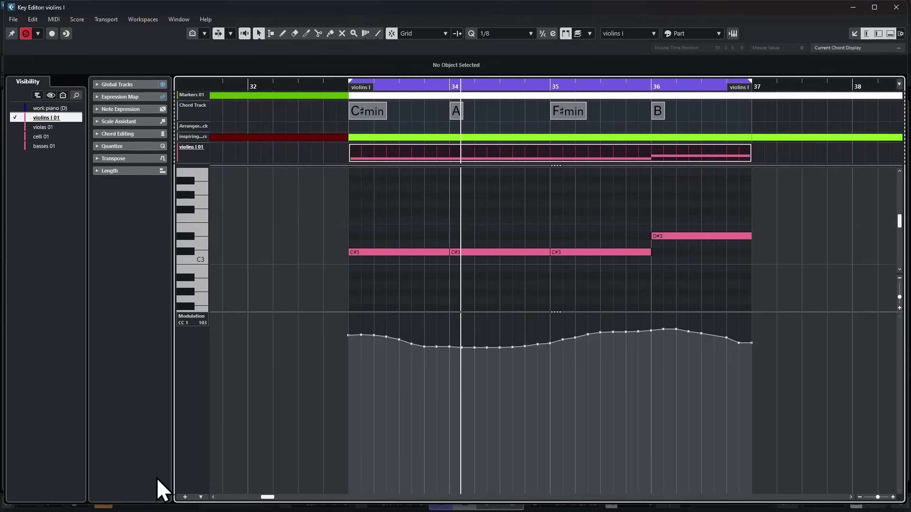
left_click(184, 498)
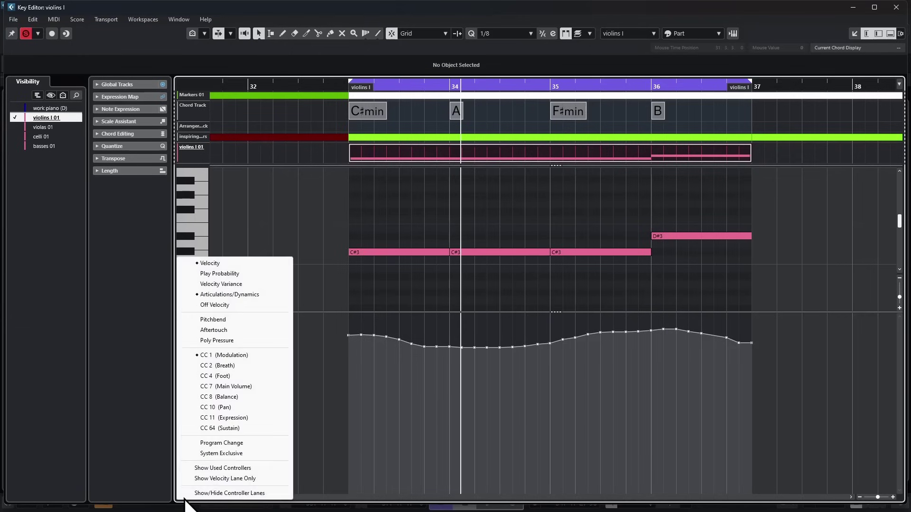
left_click(225, 470)
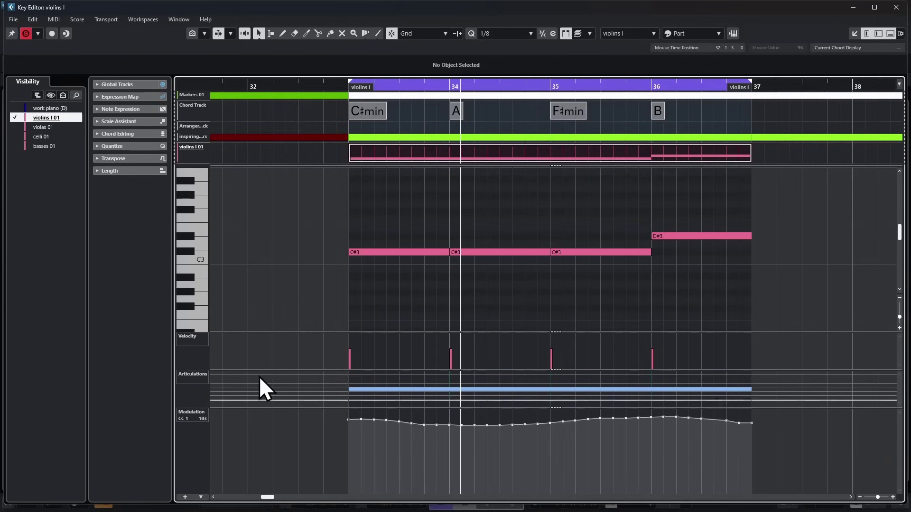
left_click_drag(266, 370, 268, 327)
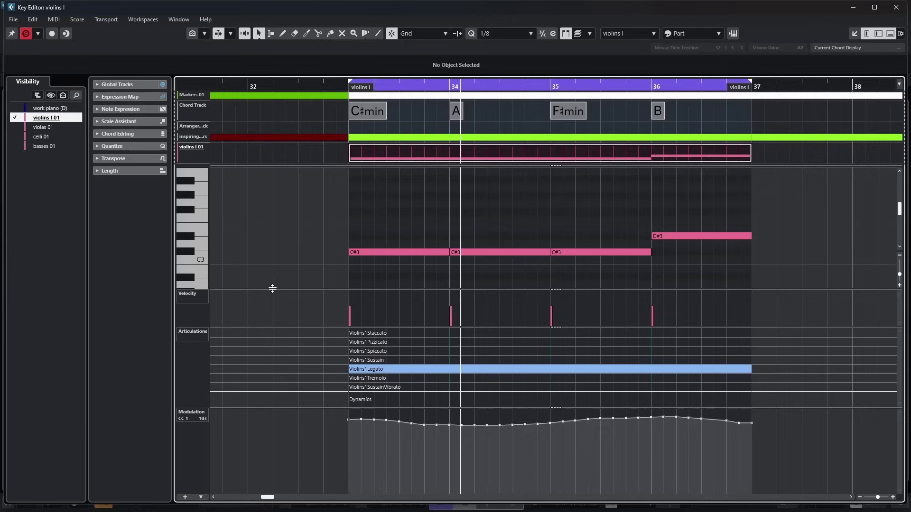
left_click_drag(272, 288, 277, 252)
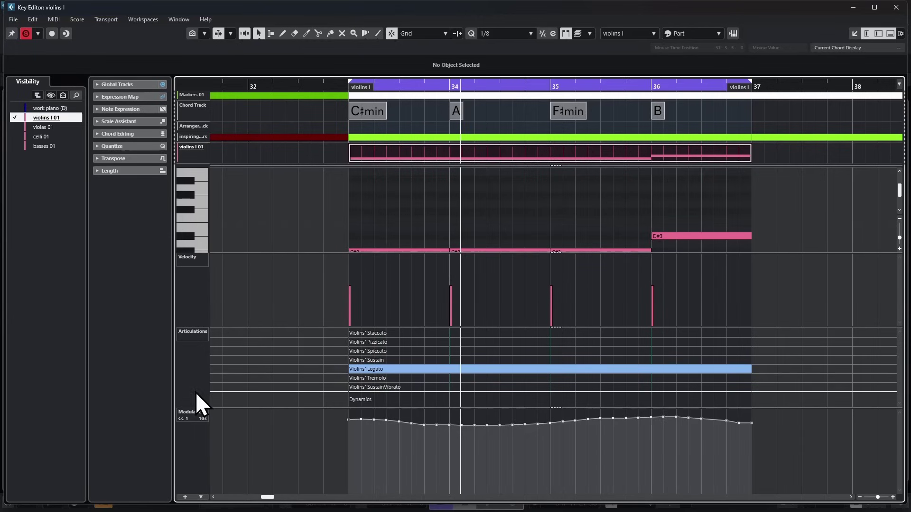
left_click_drag(199, 404, 200, 436)
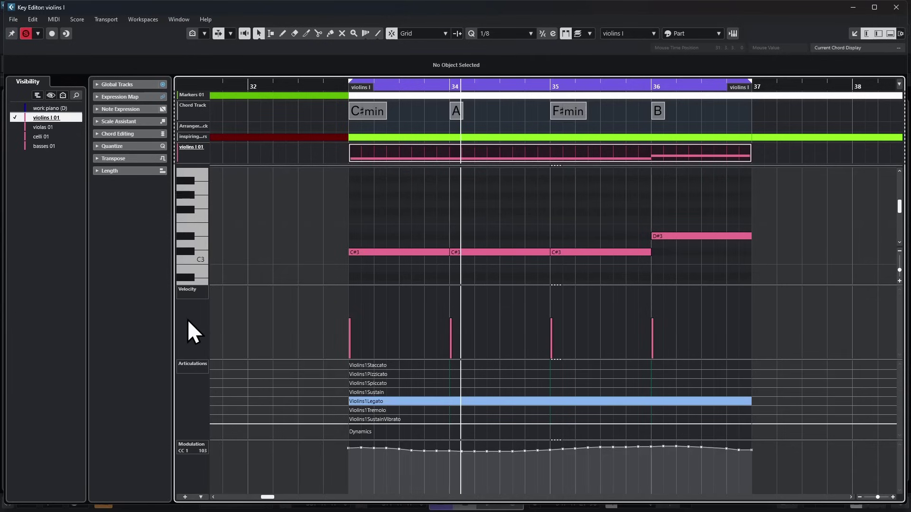
Hide all controller lanes, then show only the Velocity lane and make it taller.
left_click(183, 499)
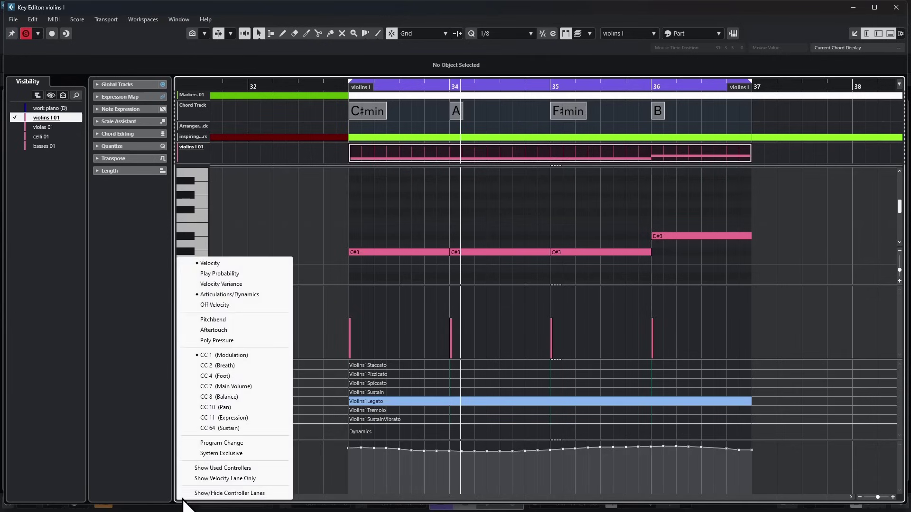
left_click(219, 493)
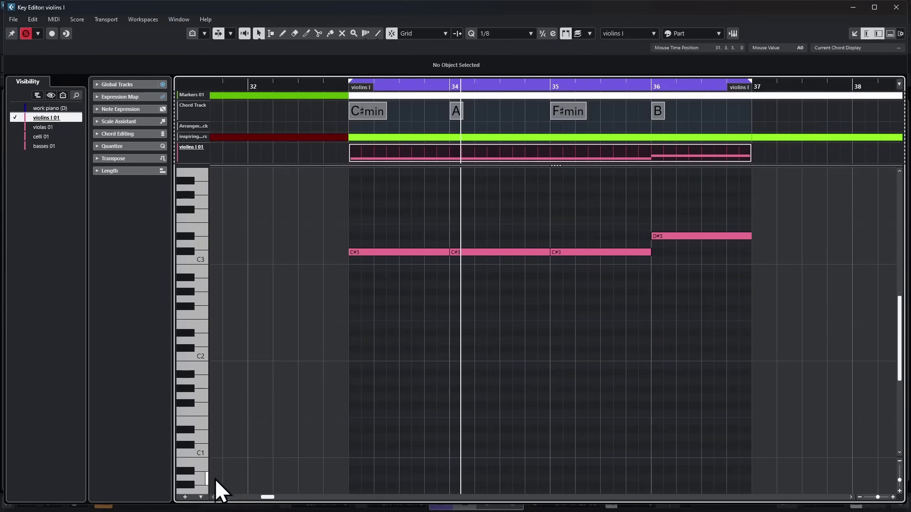
left_click(185, 497)
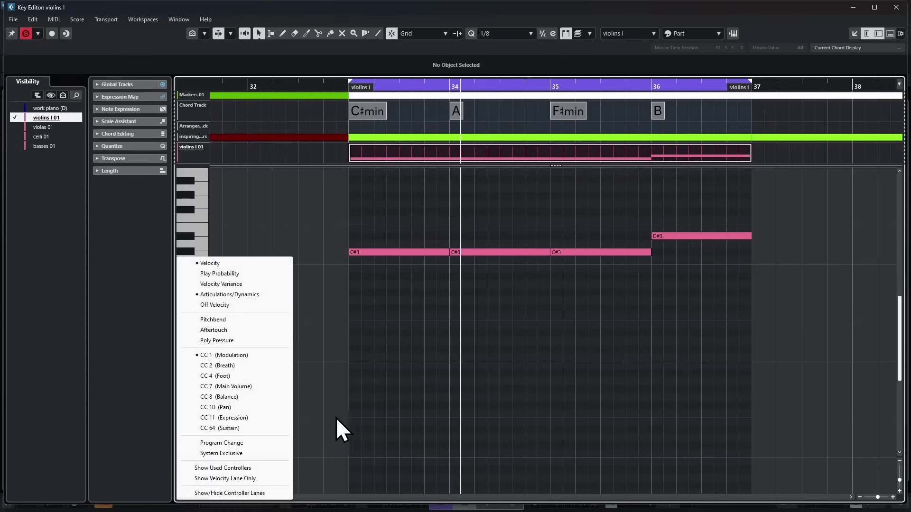
left_click(232, 480)
left_click_drag(279, 455, 294, 346)
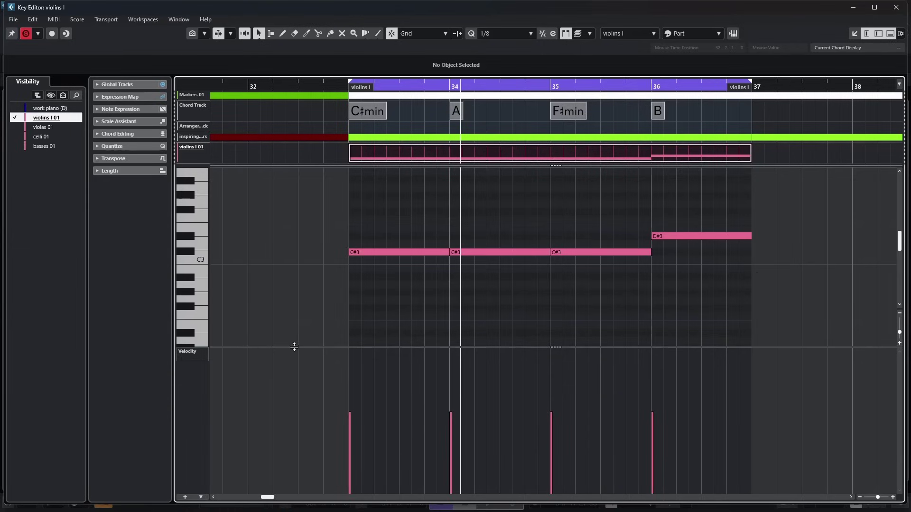
Switch the lane to Pitchbend and freehand-draw a wavy pitchbend curve with the Draw tool.
scroll(194, 353, "down", 2)
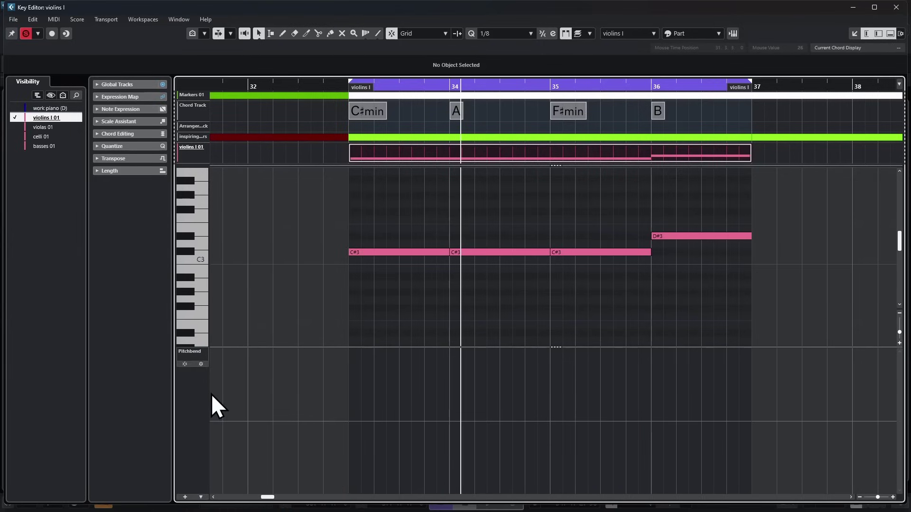
right_click(395, 400)
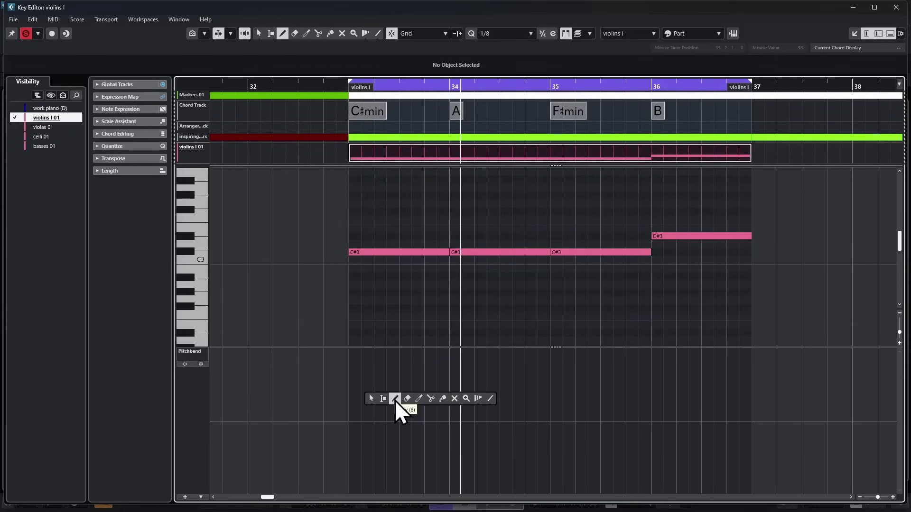
left_click(394, 400)
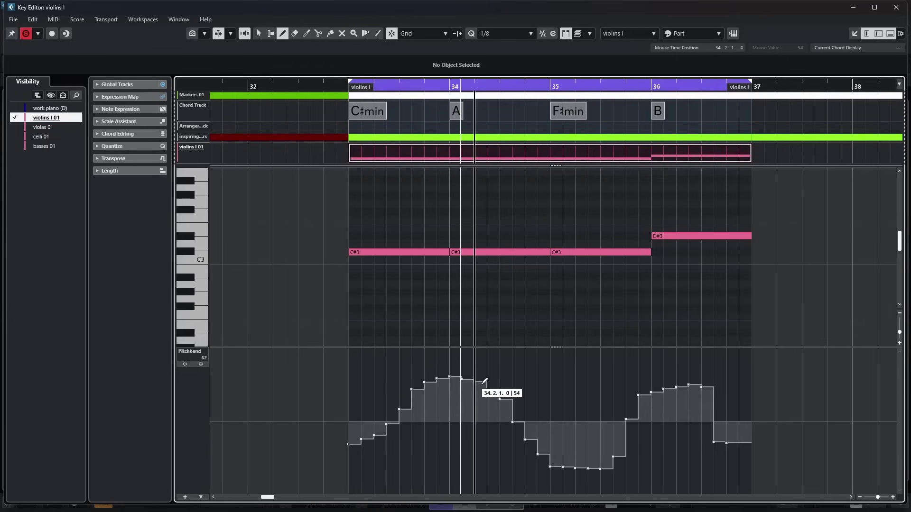
mouse_move(484, 381)
left_mouse_down()
mouse_move(515, 418)
mouse_move(524, 445)
mouse_move(591, 429)
mouse_move(594, 403)
mouse_move(610, 388)
mouse_move(657, 374)
mouse_move(749, 473)
left_mouse_up()
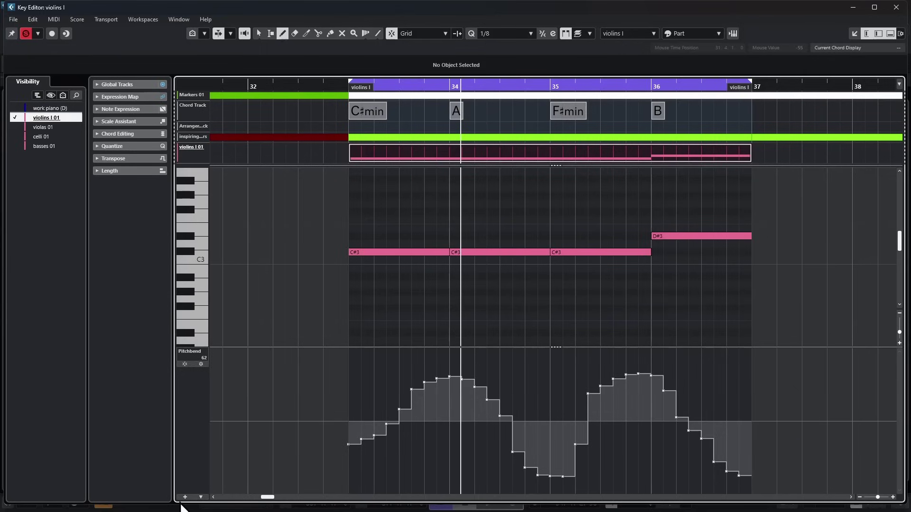
Set new controller events to Ramp and redraw a smooth pitchbend curve over bars 33–37.
left_click(201, 497)
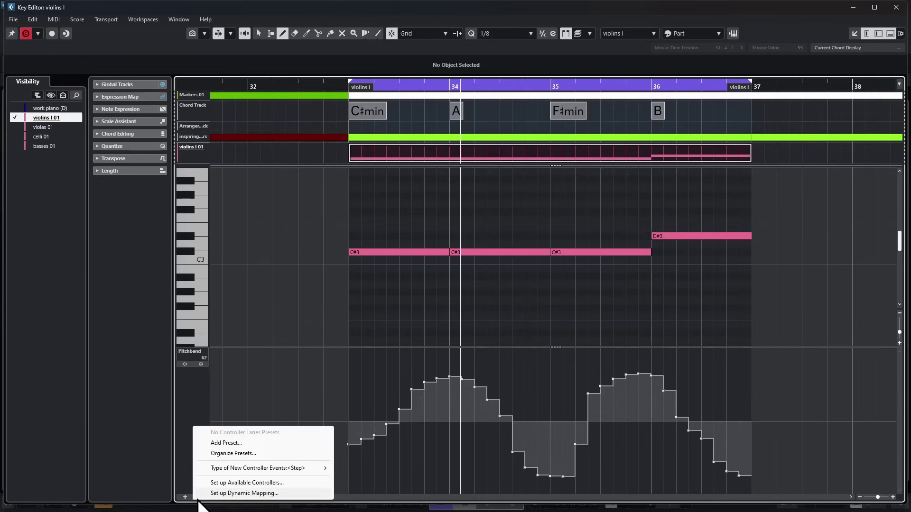
mouse_move(298, 471)
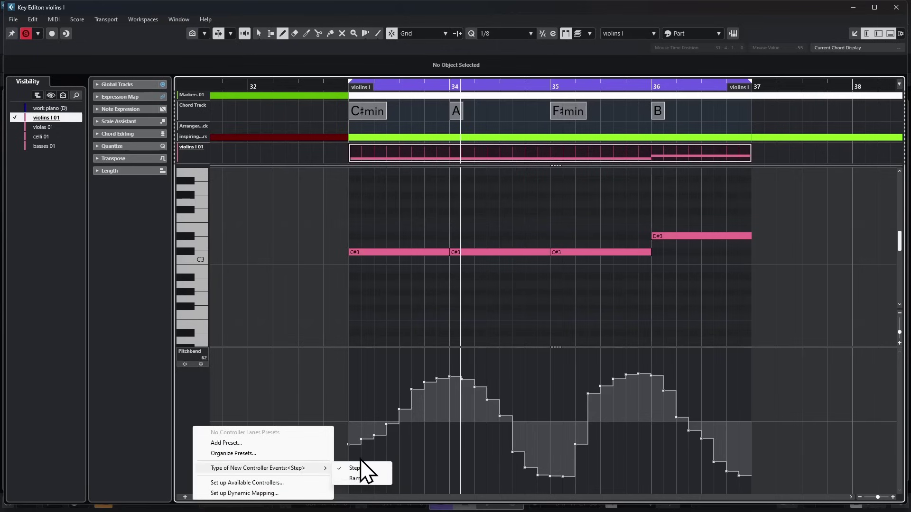
left_click(356, 481)
mouse_move(348, 448)
left_mouse_down()
mouse_move(386, 416)
mouse_move(484, 391)
mouse_move(523, 385)
mouse_move(562, 420)
mouse_move(749, 374)
left_mouse_up()
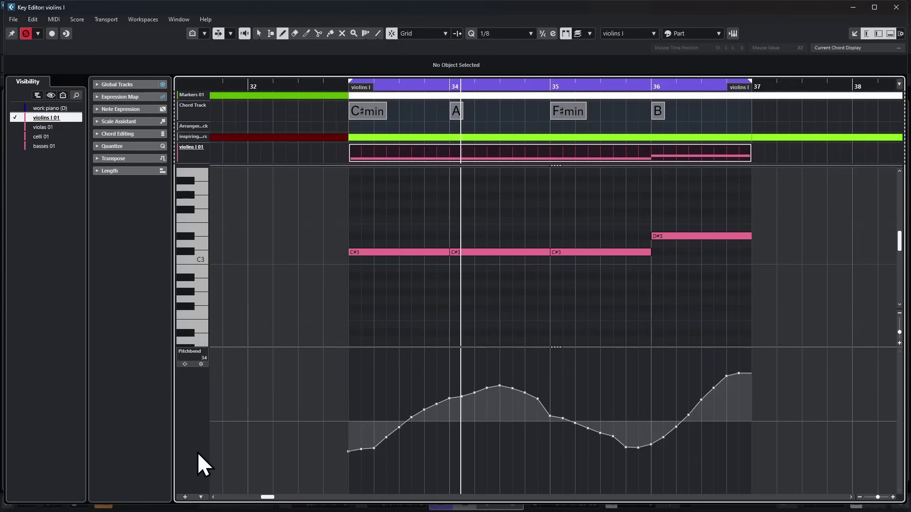
View the Set up Available Controllers dialog, close it unchanged, and list the Pitchbend lane's controller types.
left_click(185, 364)
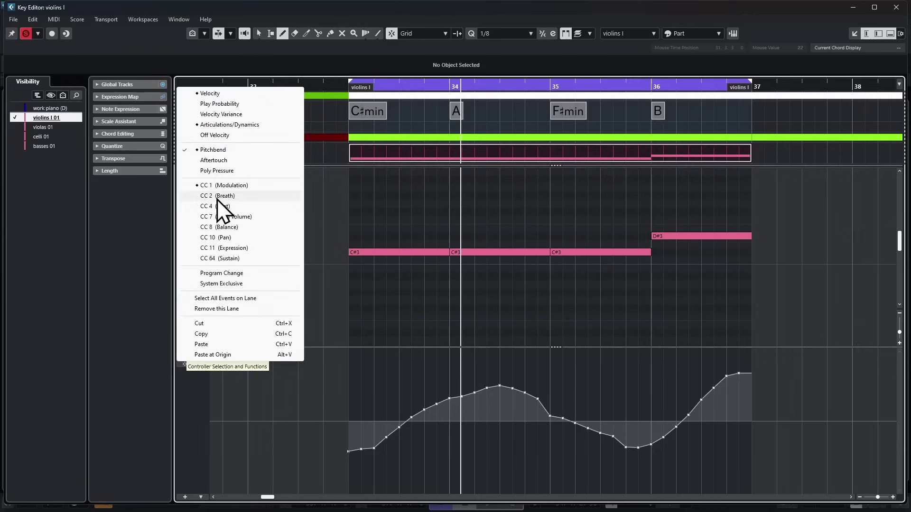
left_click(201, 497)
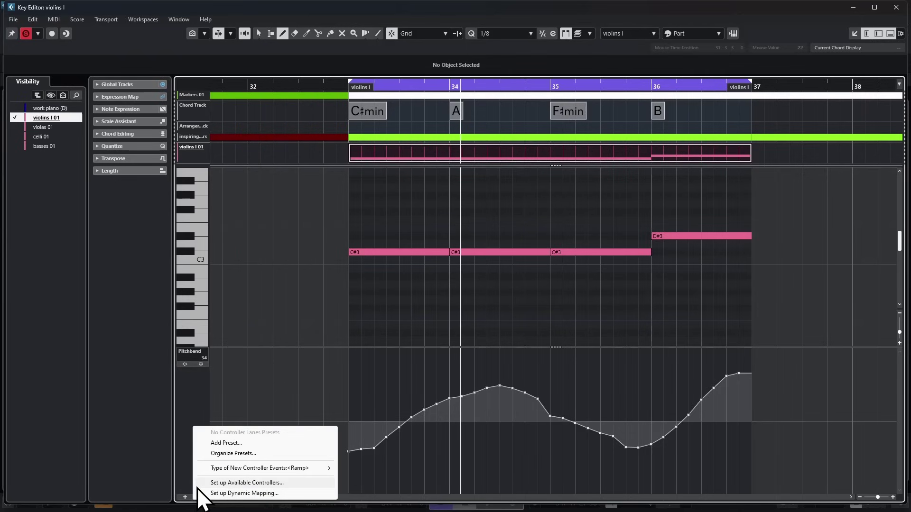
left_click(248, 483)
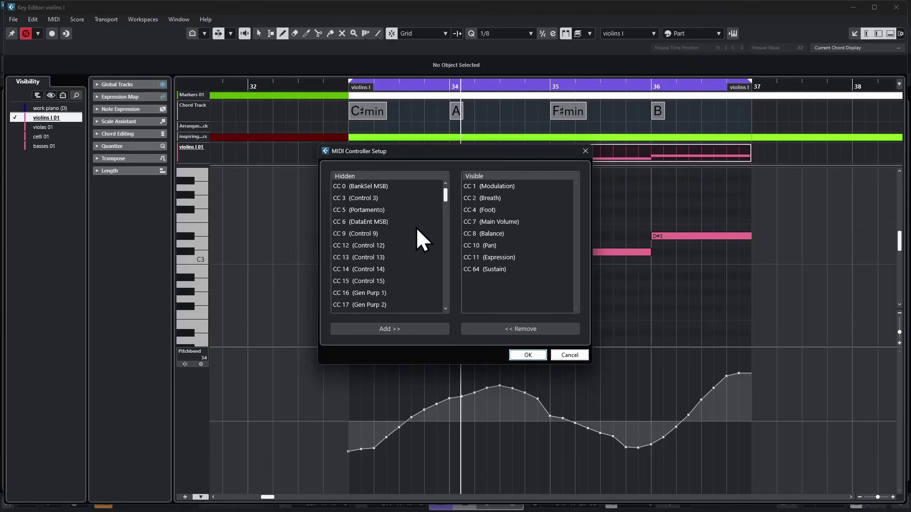
left_click(528, 355)
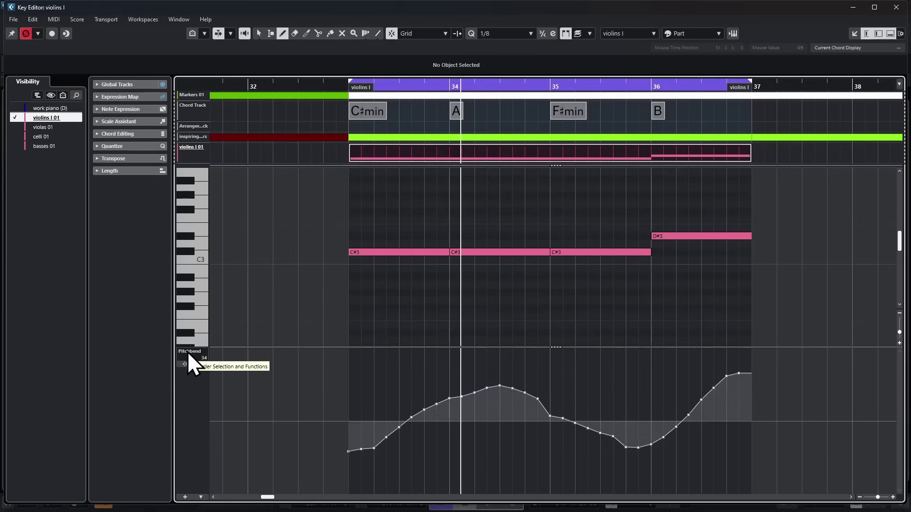
left_click(187, 352)
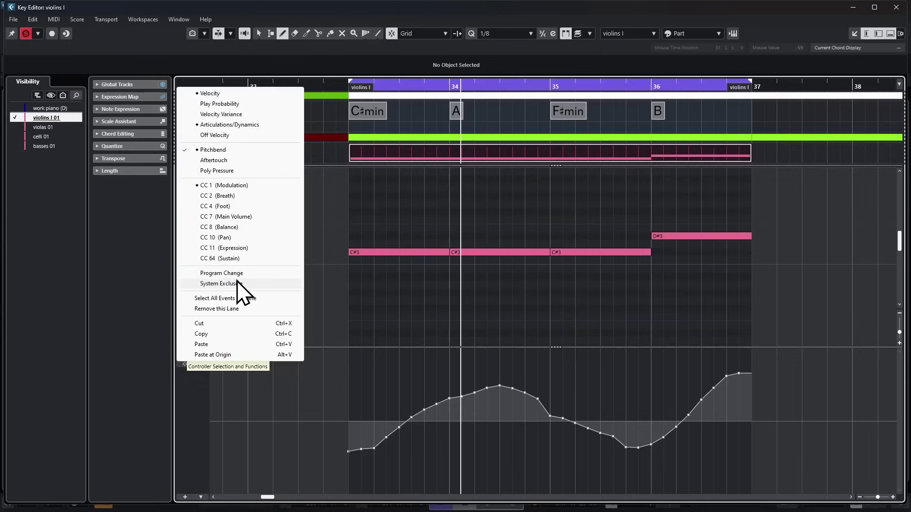
Select all pitchbend events on the Pitchbend lane.
right_click(185, 353)
right_click(185, 353)
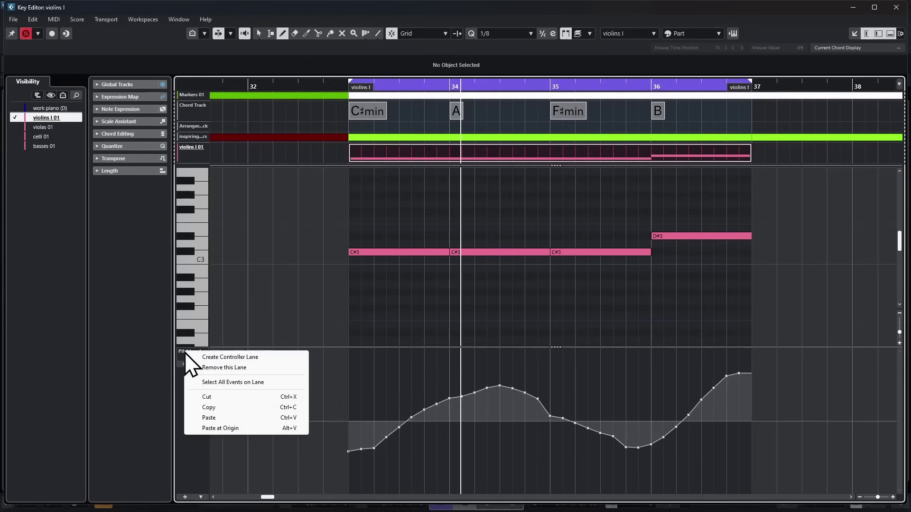
left_click(251, 383)
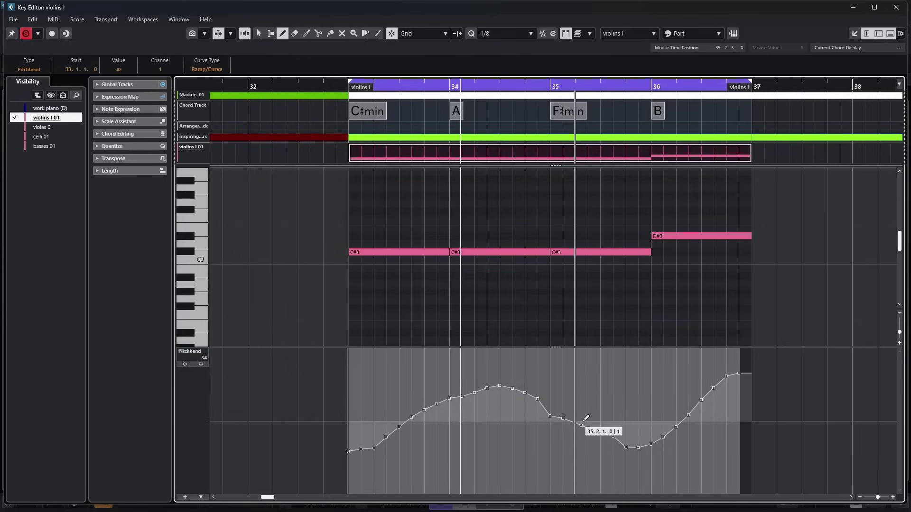
Show Used Controllers to display Velocity, Pitchbend, Articulations and Modulation lanes, and enlarge Pitchbend.
left_click(184, 365)
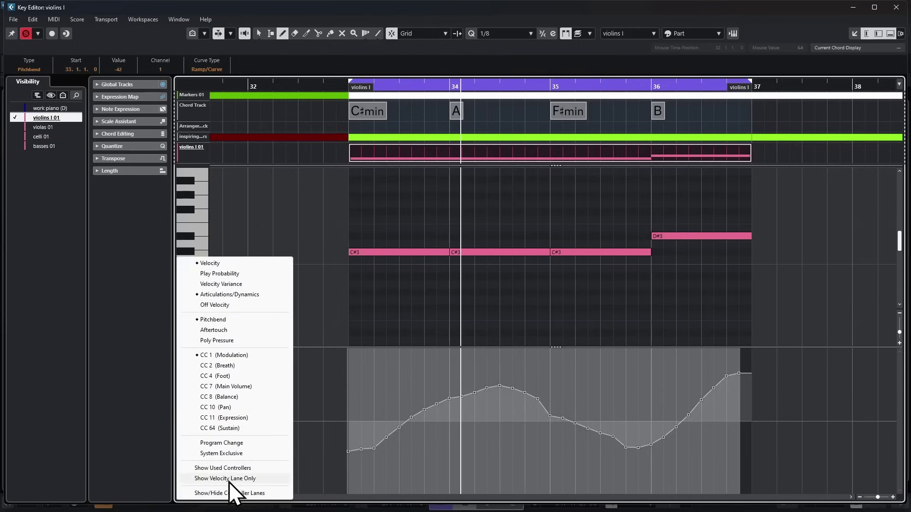
left_click(213, 468)
right_click(189, 425)
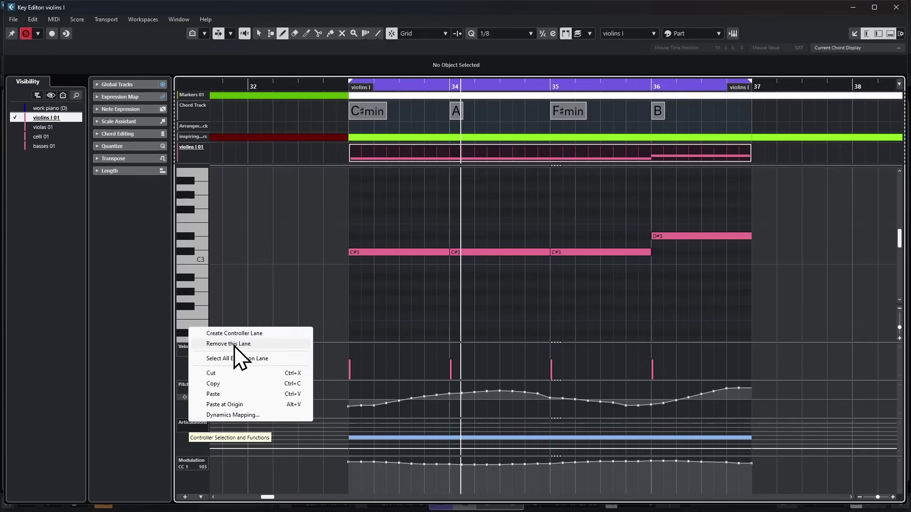
key("Escape")
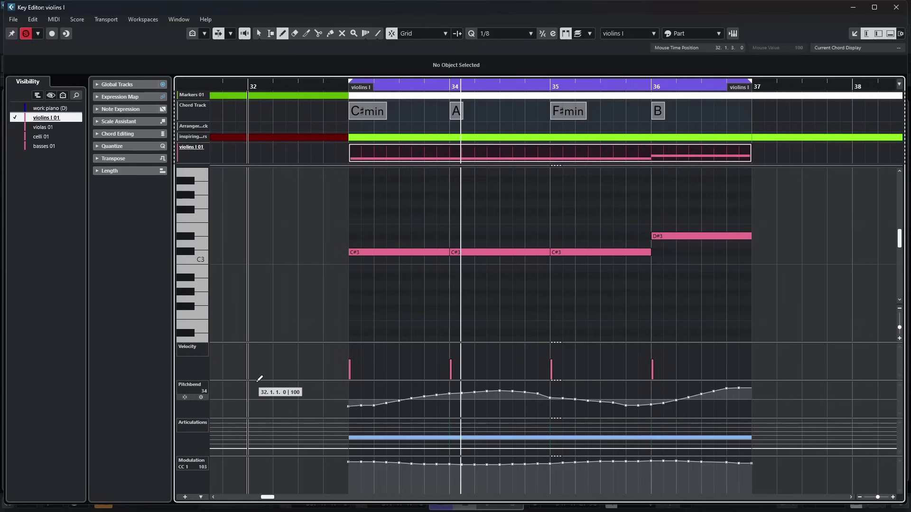
left_click_drag(257, 380, 266, 348)
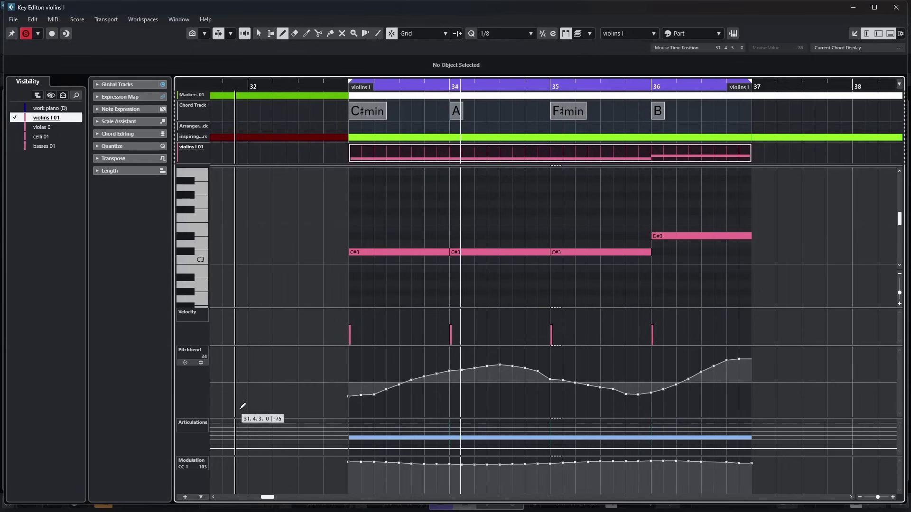
Choose Add Preset for the controller lane layout, then close the Save Preset dialog.
left_click(201, 497)
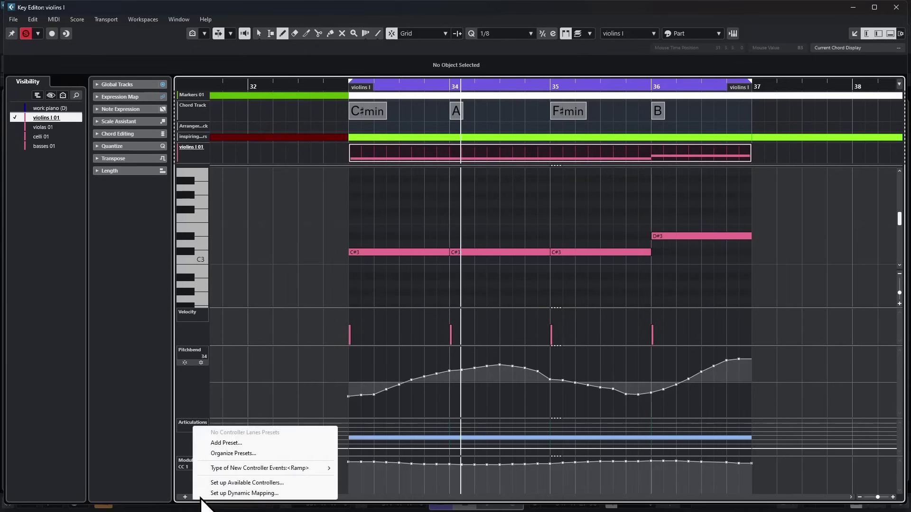
left_click(229, 445)
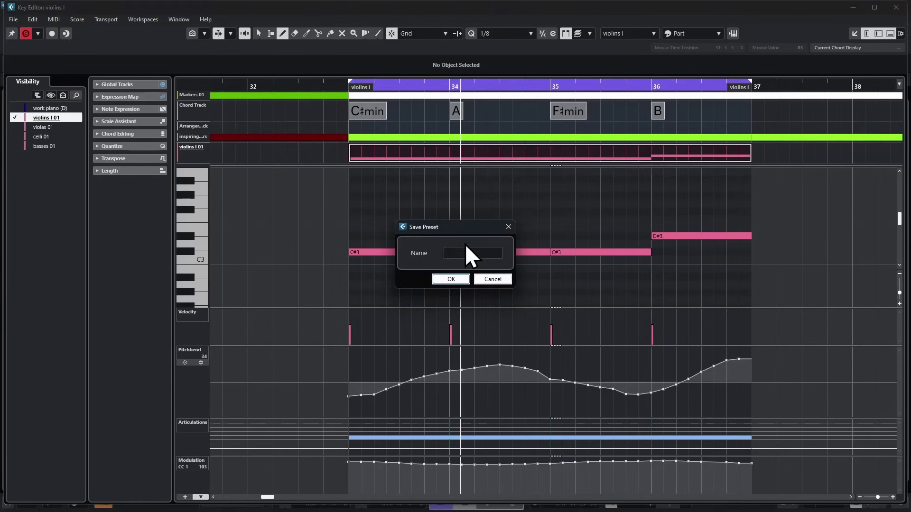
left_click(507, 227)
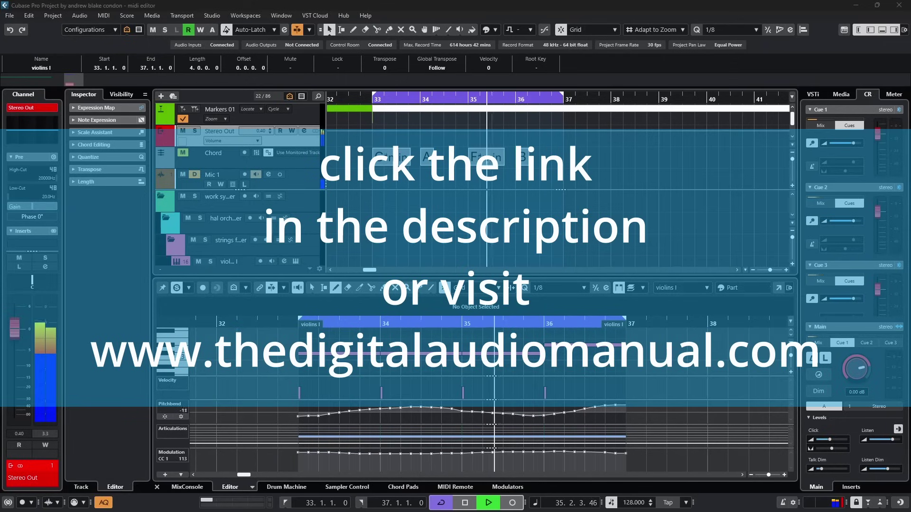
Select the violas track so its part and controller lanes fill the lower editor.
key("Down")
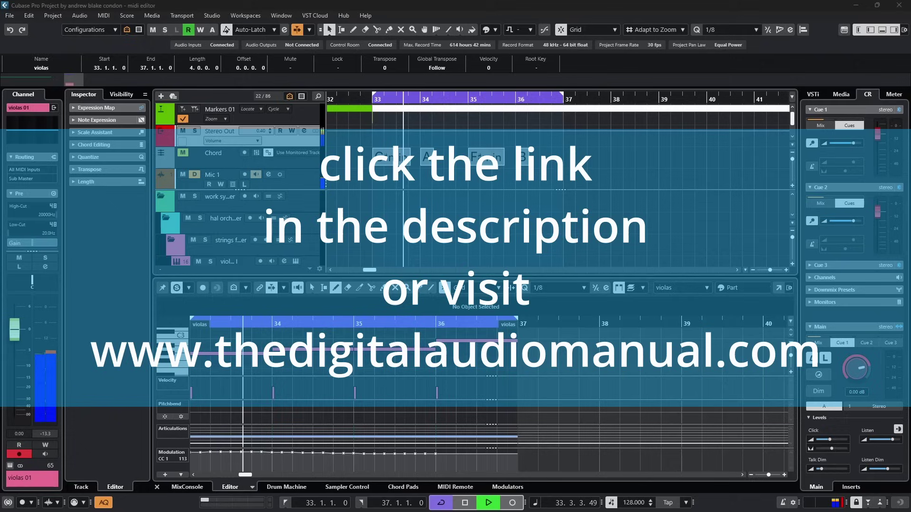